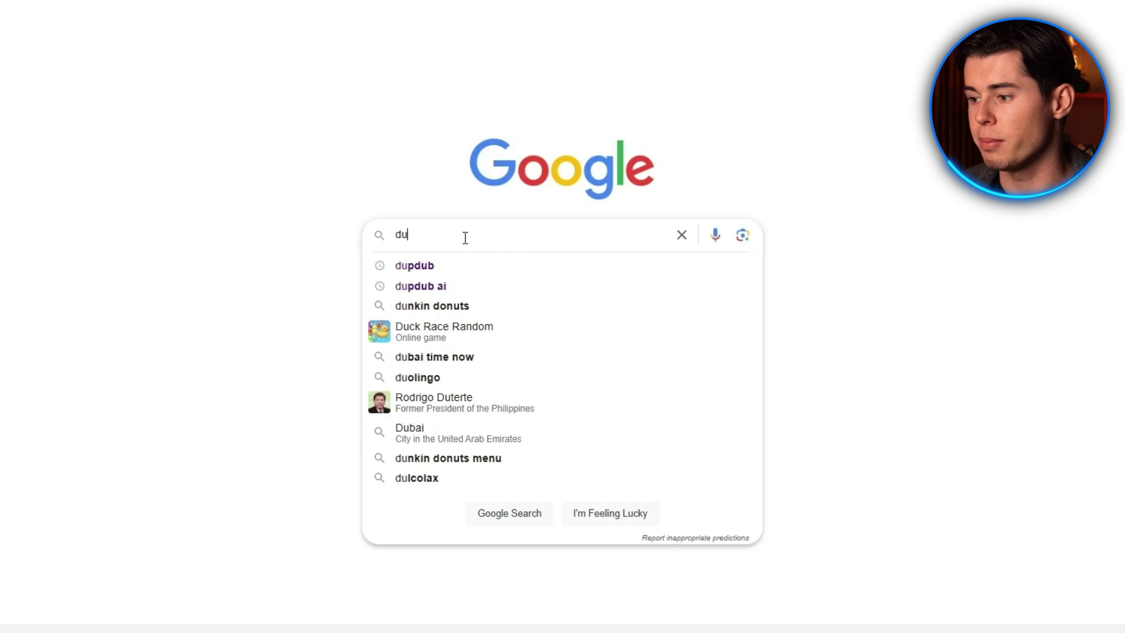
text(pdub)
Search Google for 'dupdub' and open the DupDub result.
key(Return)
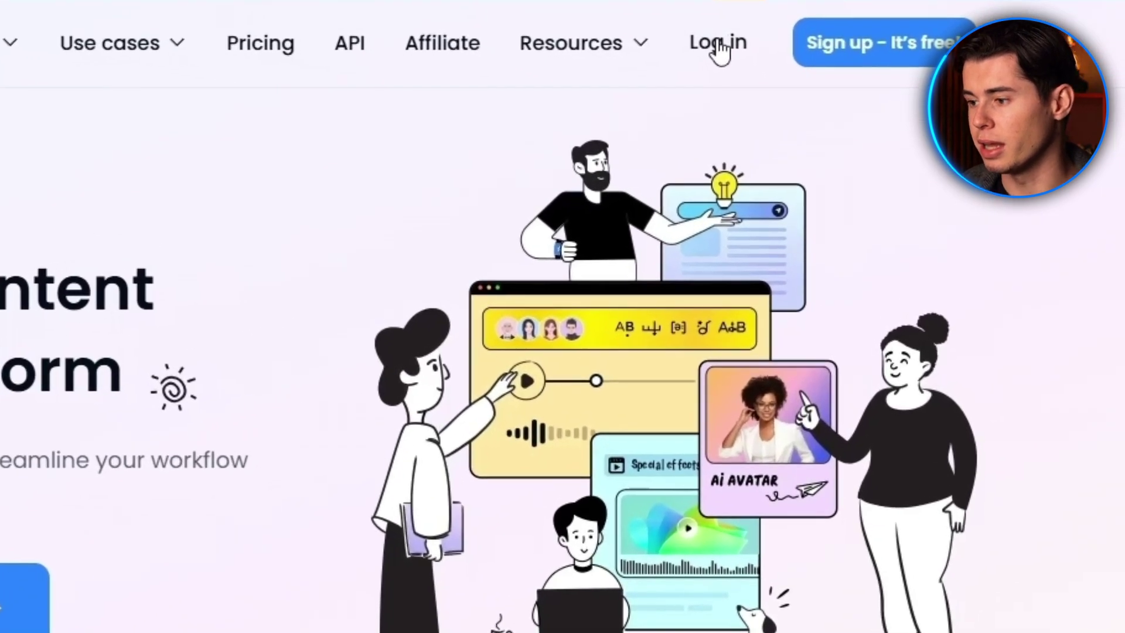
Log in and apply the black-suit man from AI avatar's Photo avatar gallery.
click(719, 49)
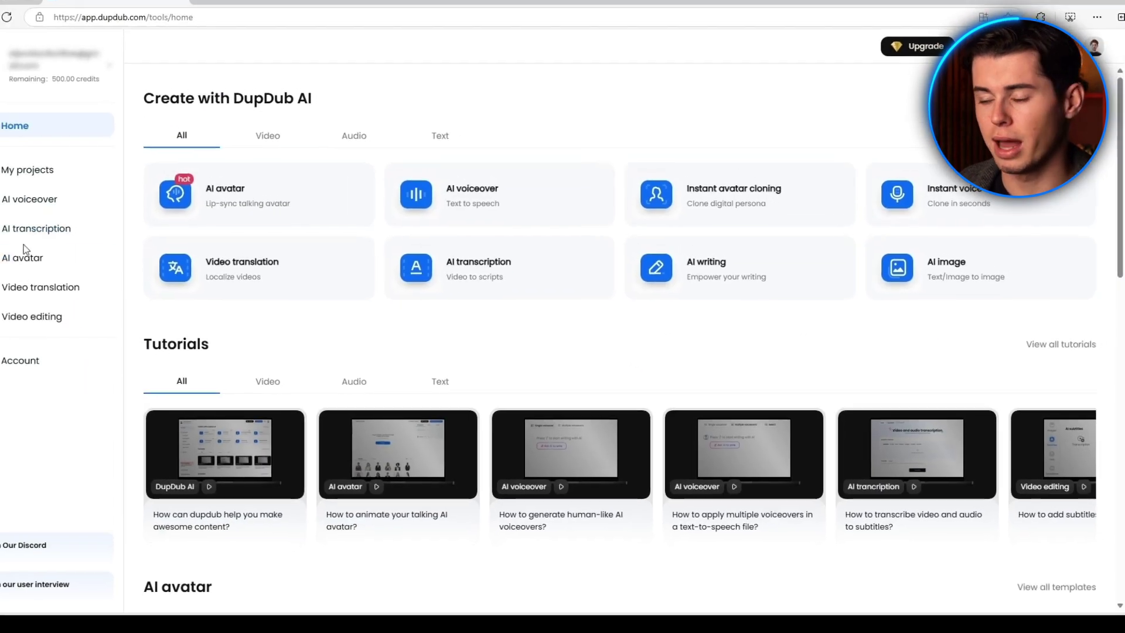
click(67, 266)
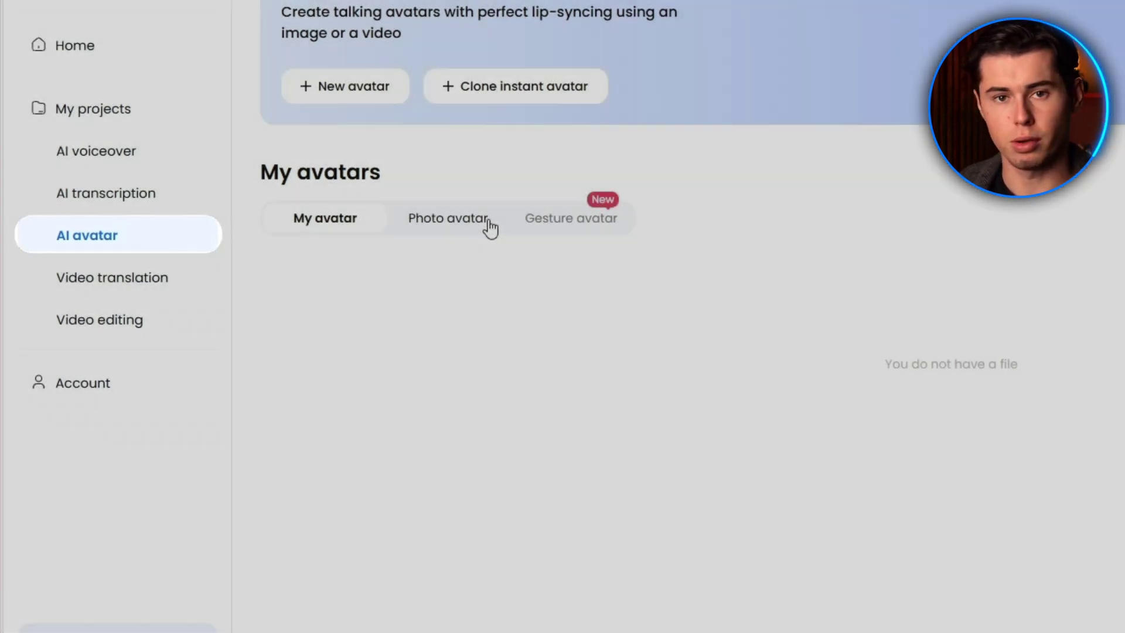
click(489, 228)
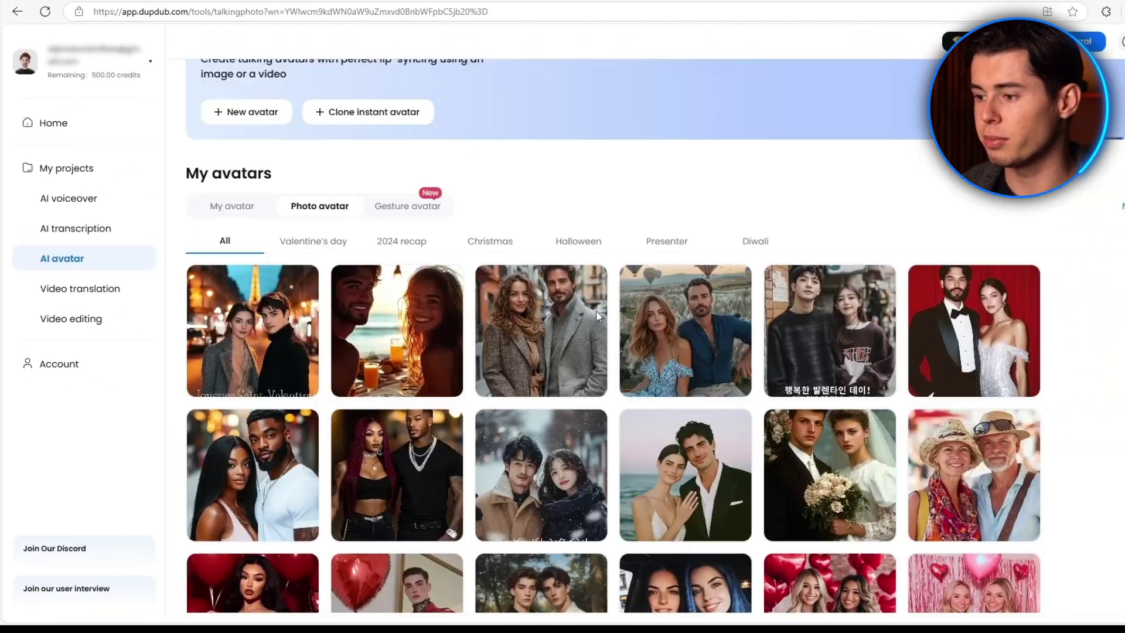
click(316, 288)
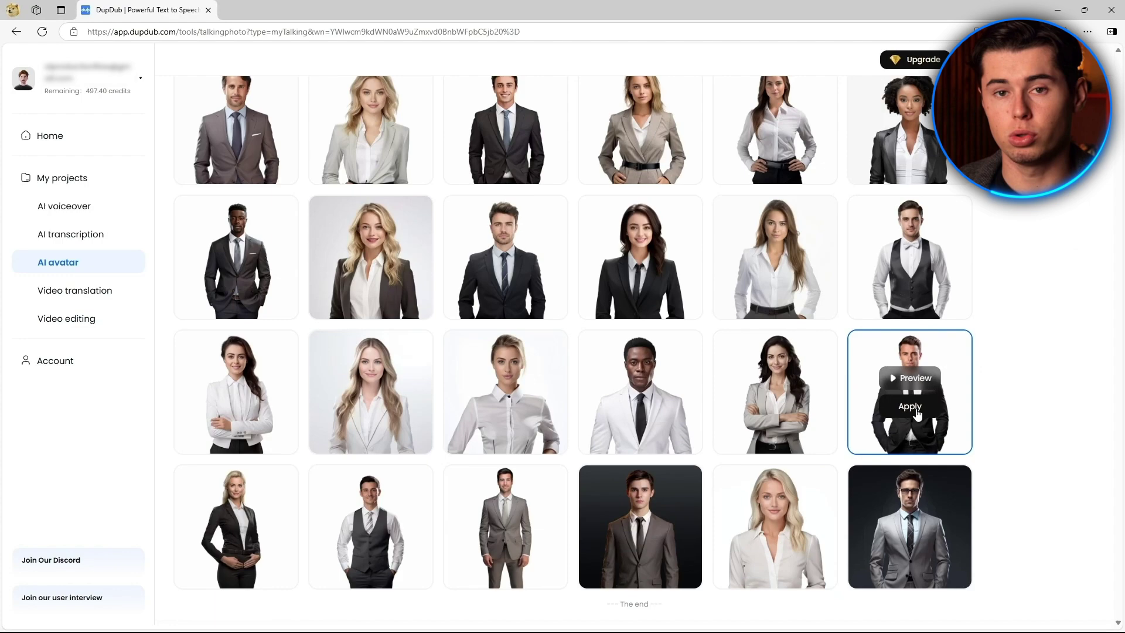
click(909, 390)
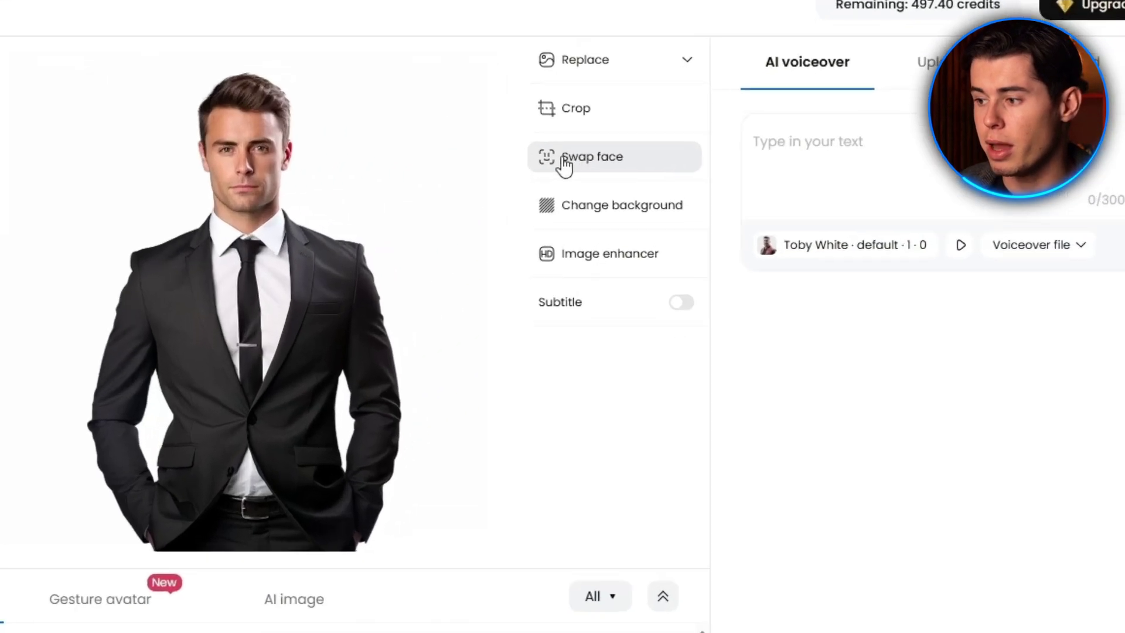
Try the Swap face window's photo upload for the suited avatar, then close it.
click(604, 158)
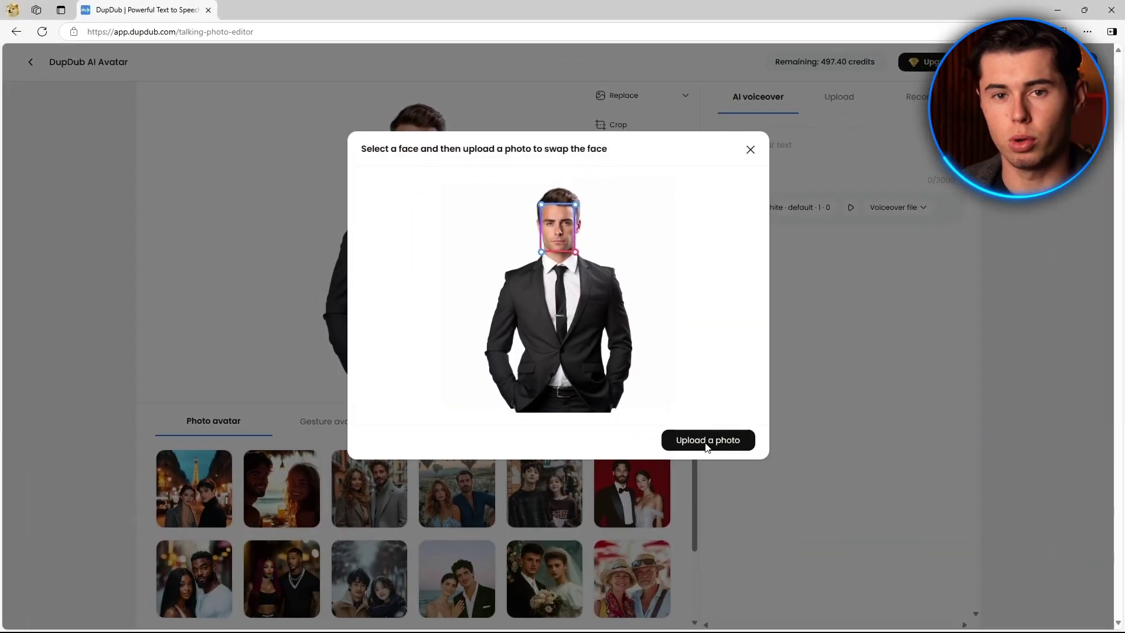
click(707, 455)
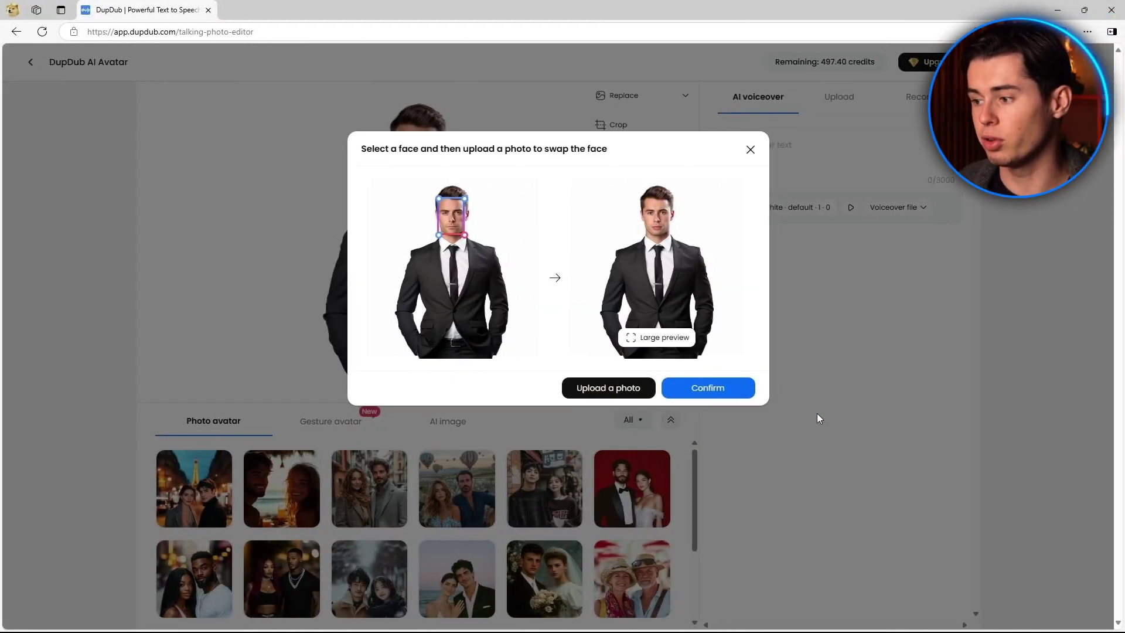
click(719, 390)
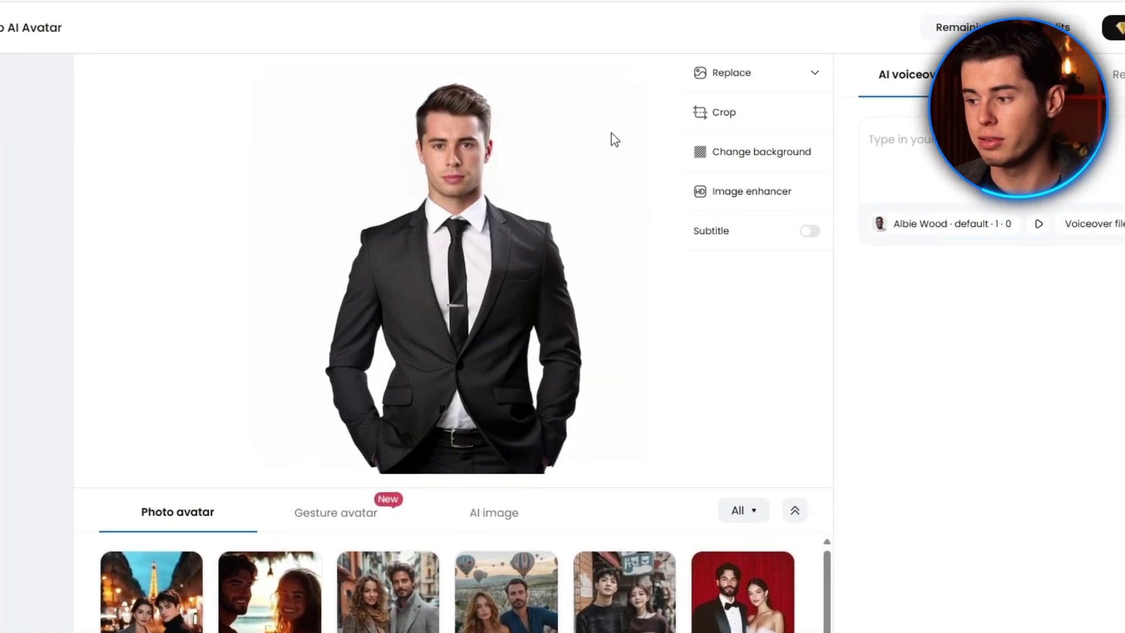
Set the avatar's background to solid green #0A9A38.
click(764, 164)
click(808, 257)
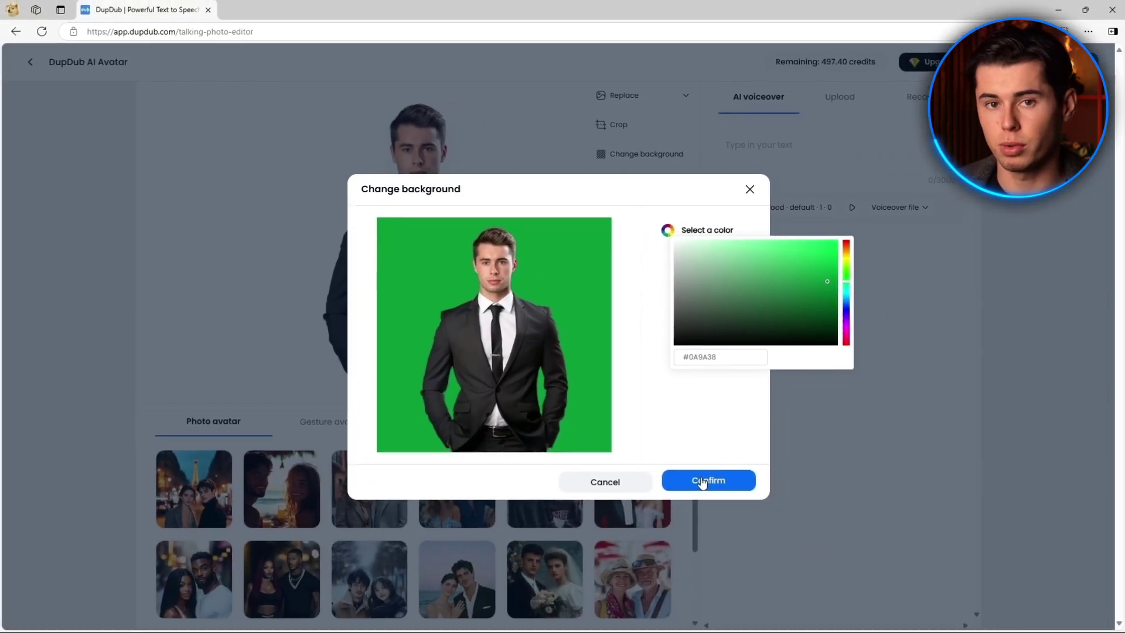
click(703, 474)
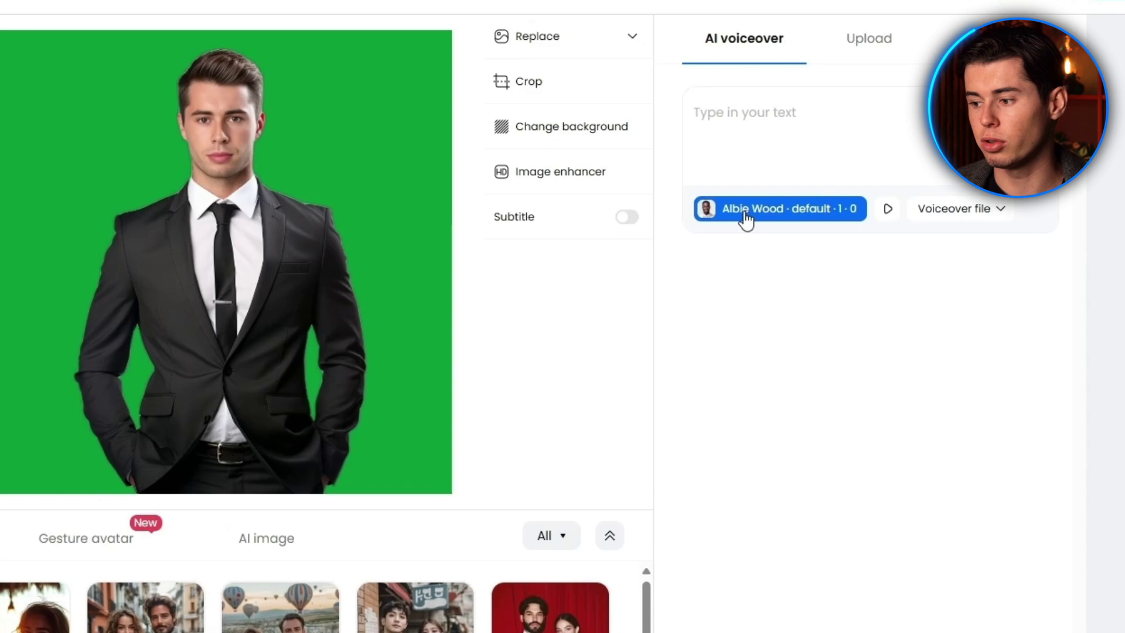
Browse custom and E-commerce voices, preview Caylinor, and choose Dylan Martin.
click(754, 220)
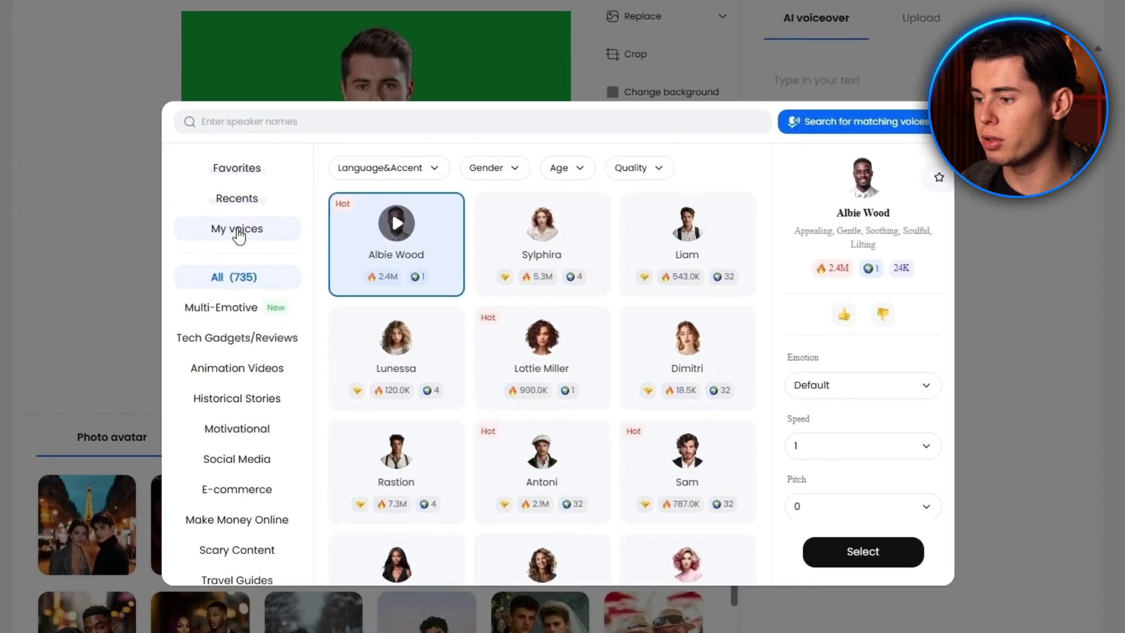
click(310, 259)
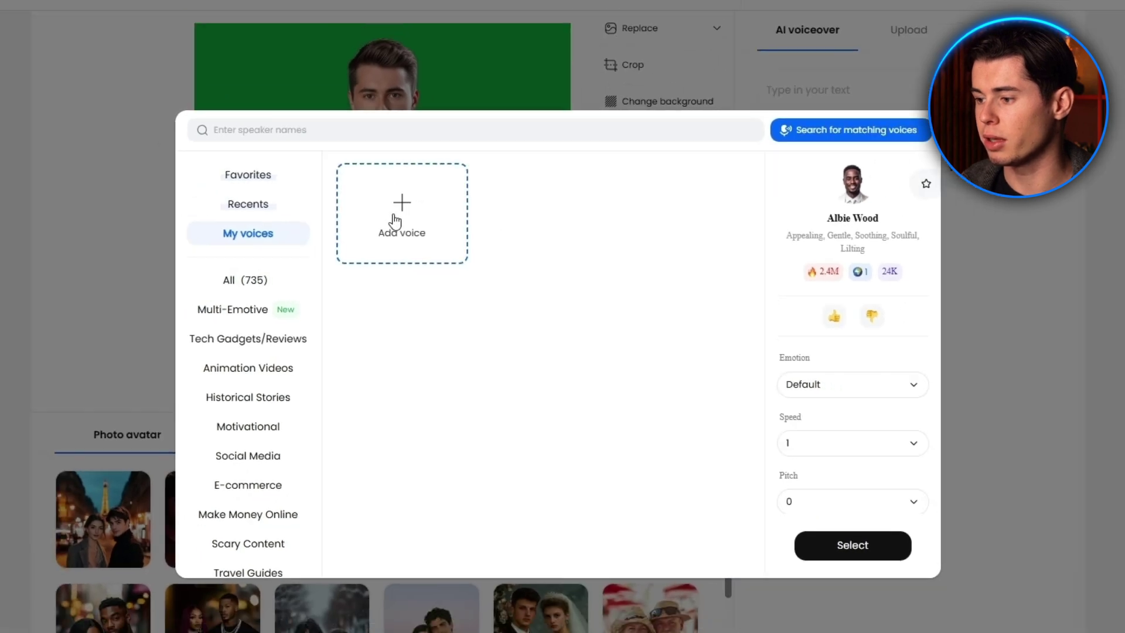
click(395, 220)
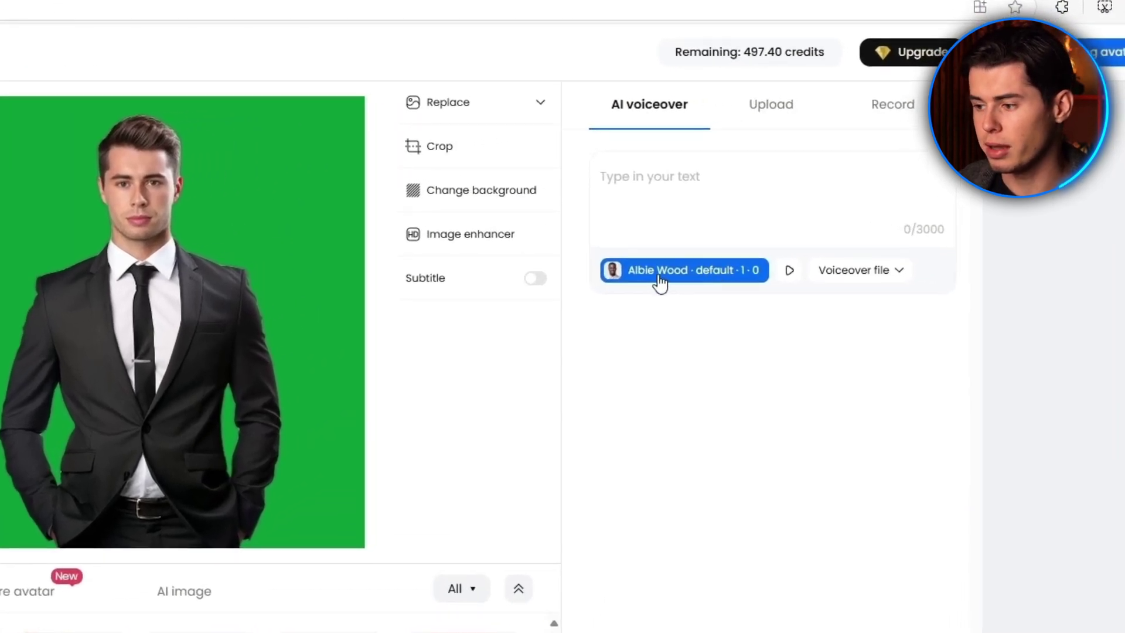
click(659, 280)
scroll(541, 395, down, 3)
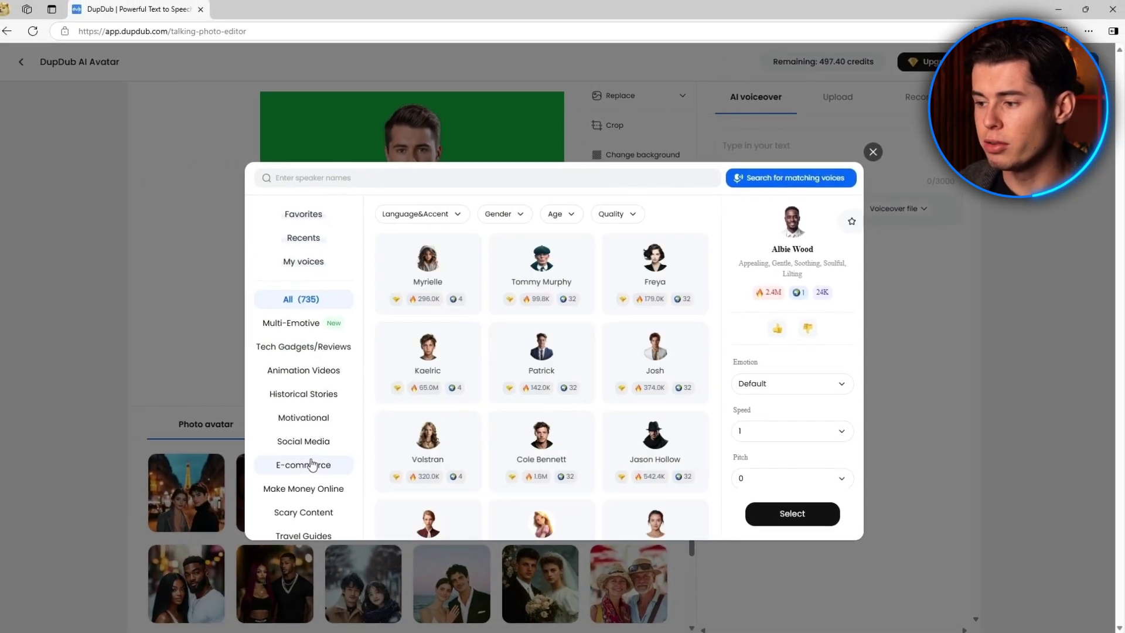
click(303, 464)
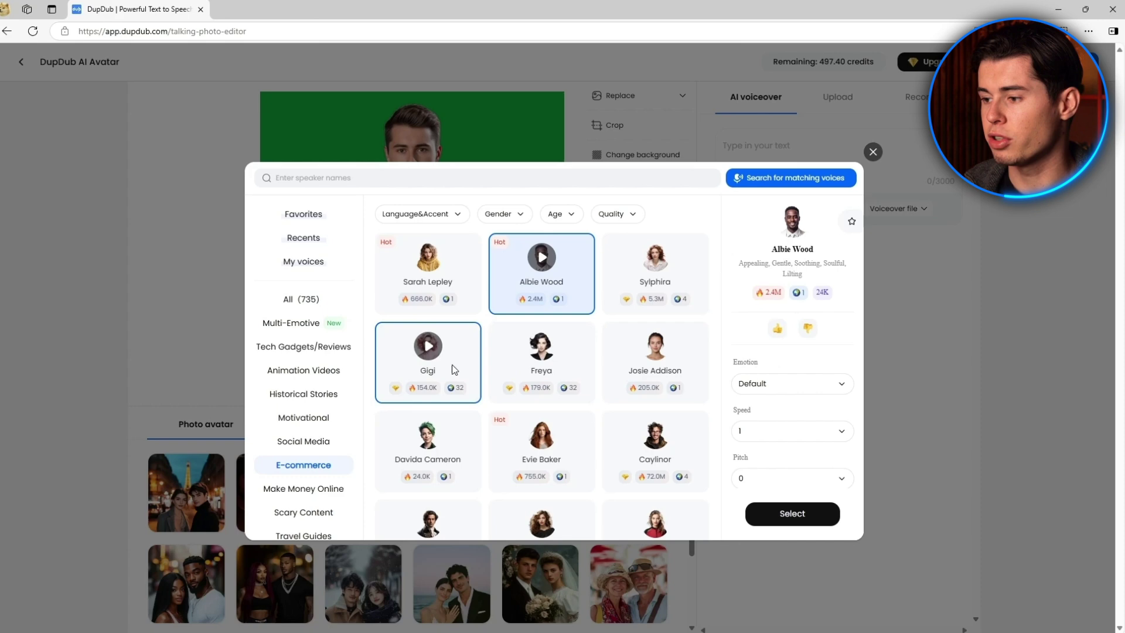
scroll(453, 378, down, 2)
scroll(546, 439, down, 3)
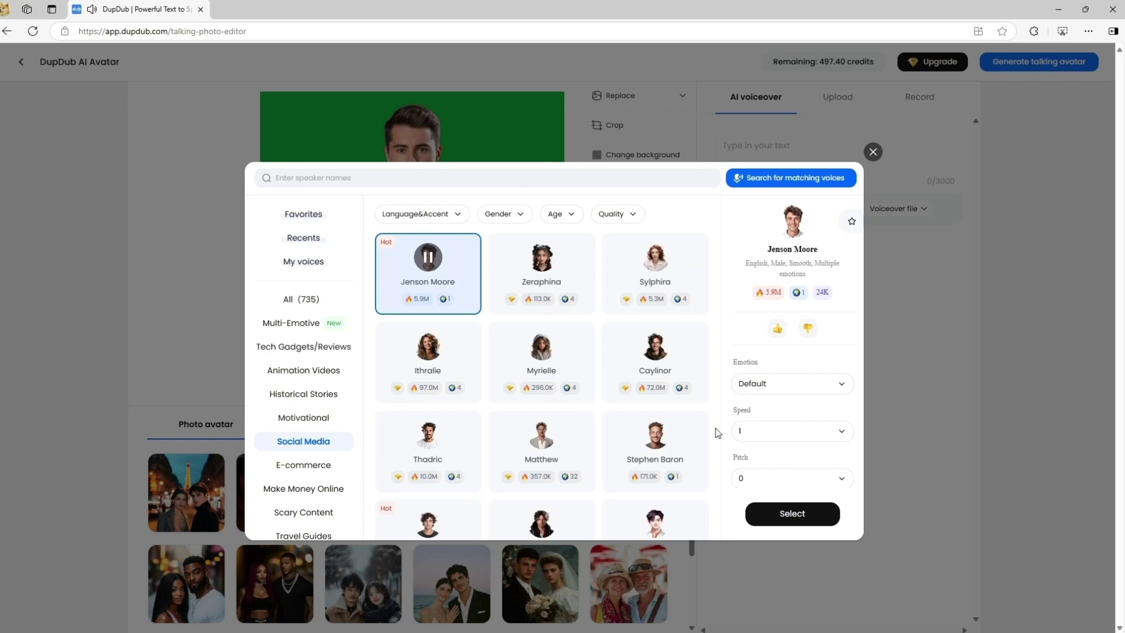
click(657, 348)
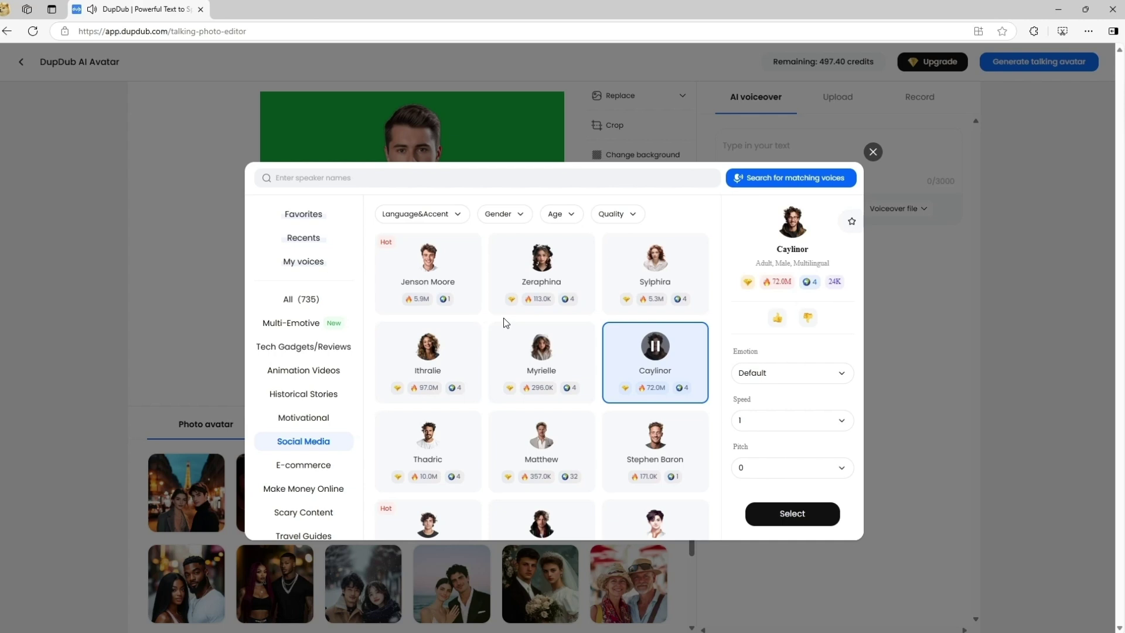
scroll(504, 322, down, 3)
click(540, 465)
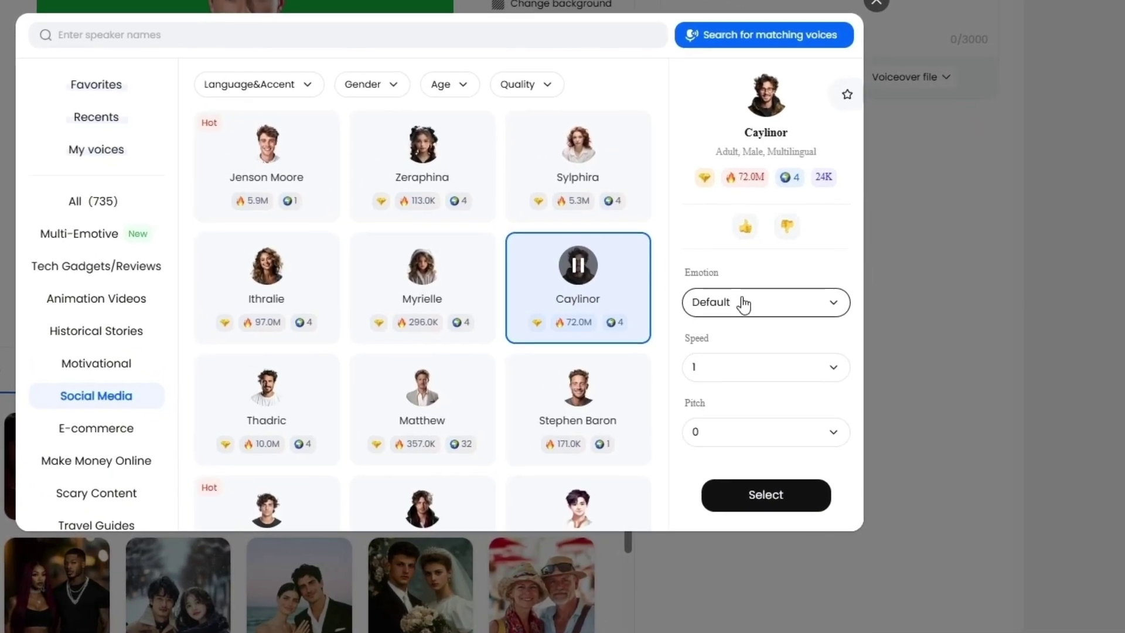
Set the voice emotion to Friendly and speed to 0.9, then confirm.
click(738, 300)
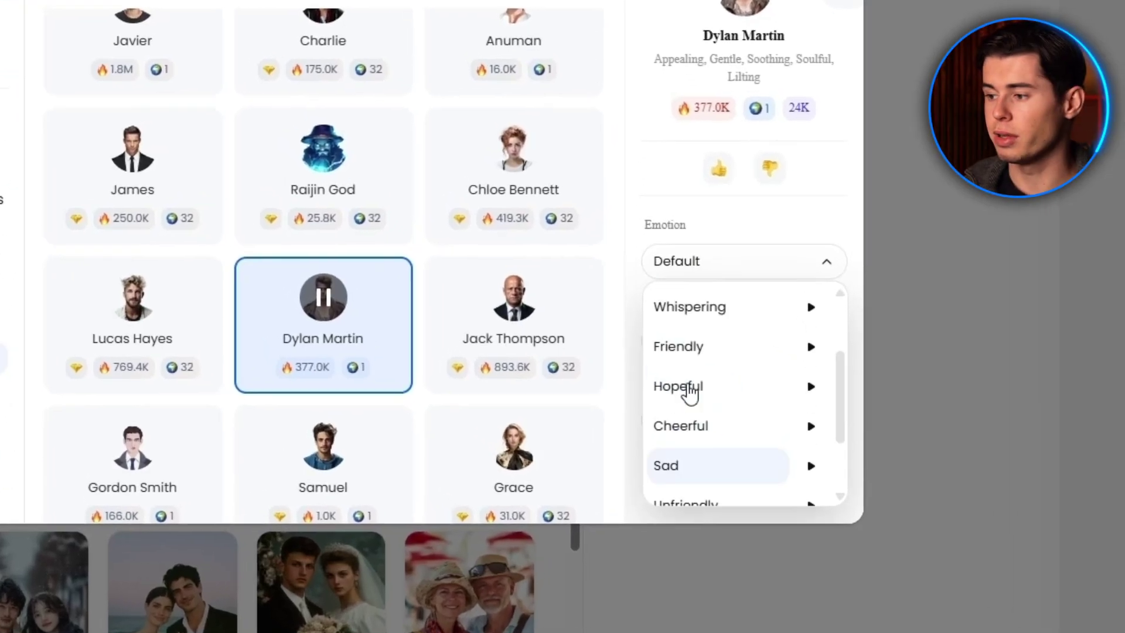
click(708, 354)
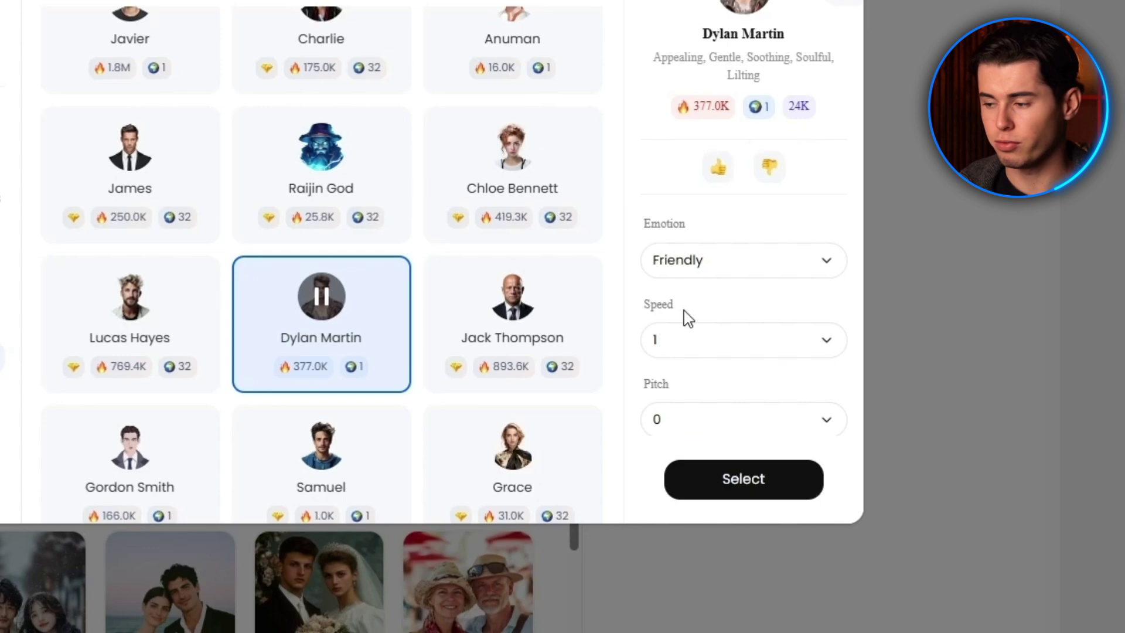
click(712, 351)
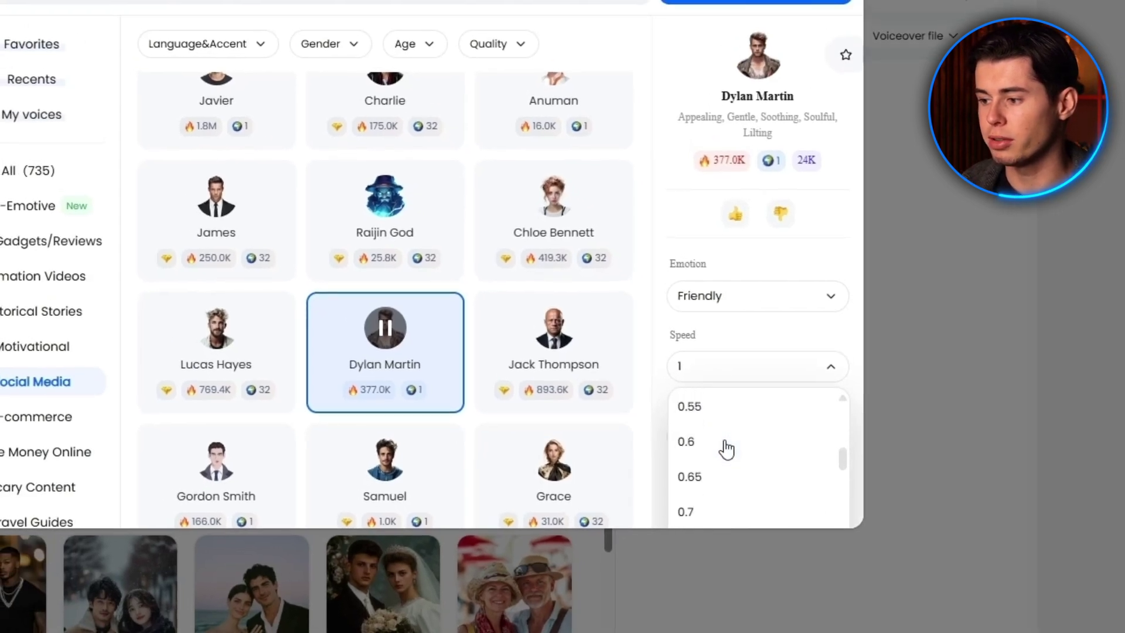
scroll(724, 450, down, 2)
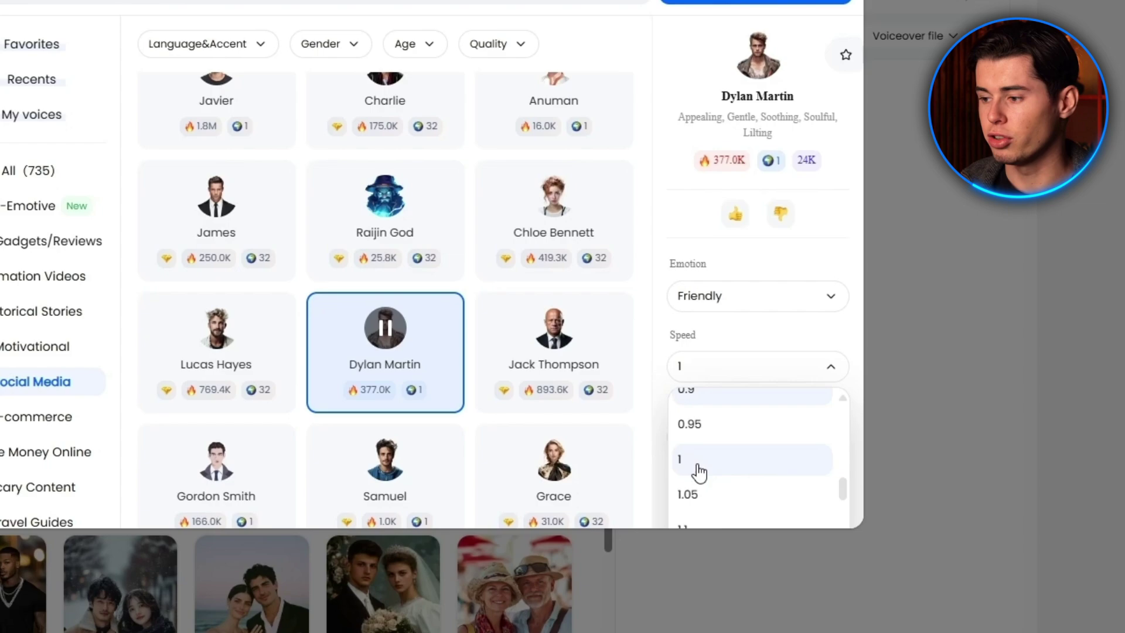
scroll(697, 469, down, 2)
scroll(726, 430, up, 2)
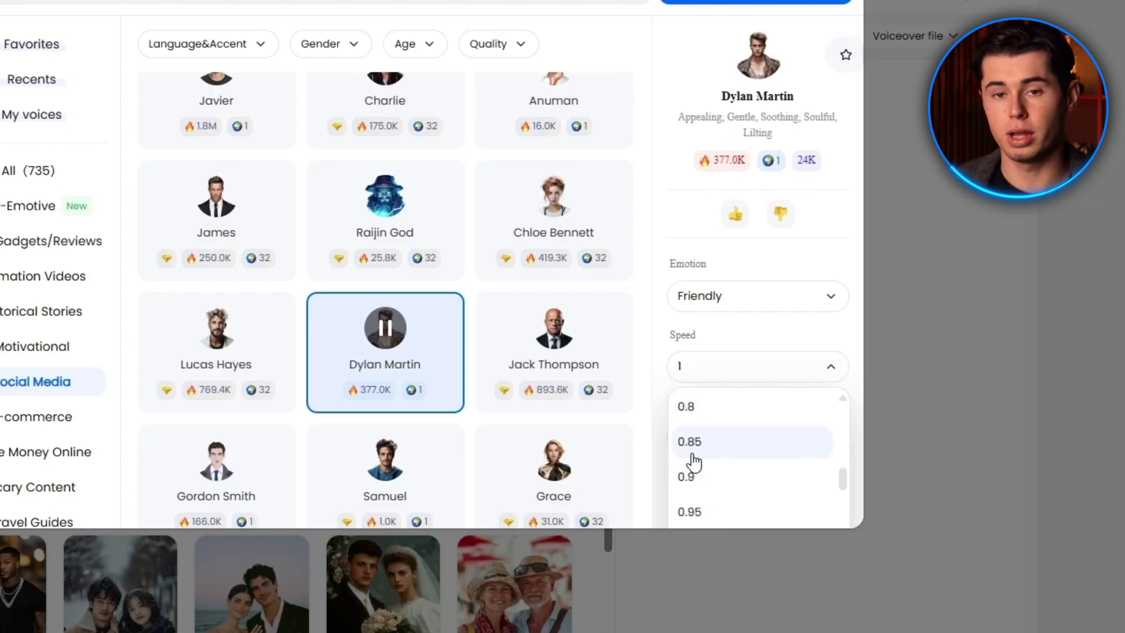
click(748, 512)
click(725, 486)
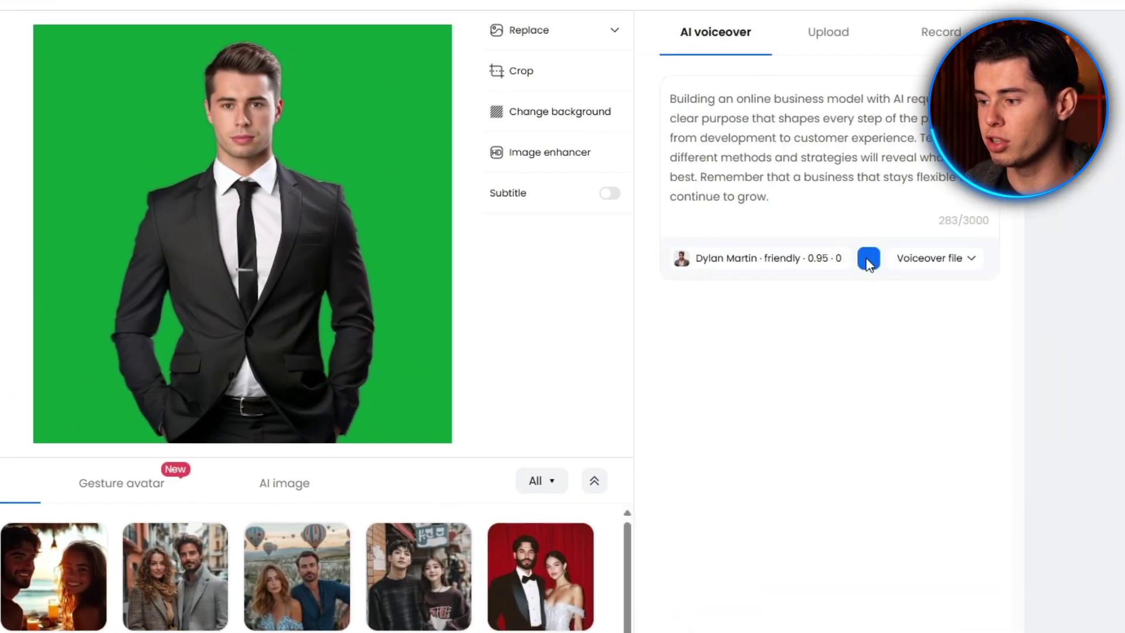
Generate the 17-second green-screen talking avatar and check it under My avatars.
click(1055, 62)
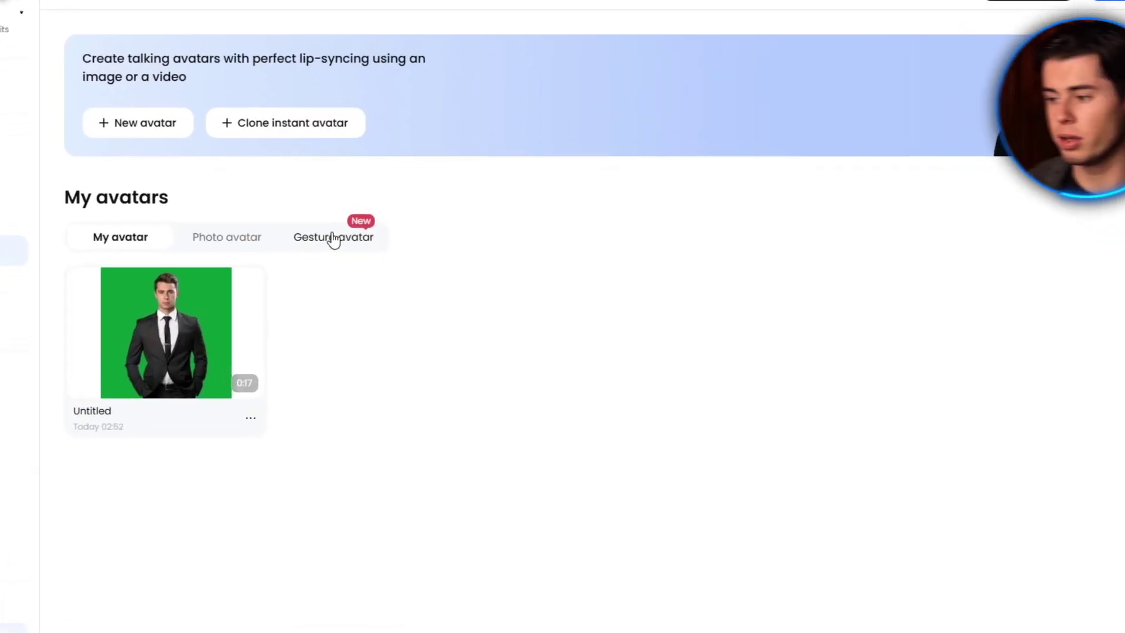
Browse the Gesture avatar gallery and apply the suited man seated at a desk.
click(334, 238)
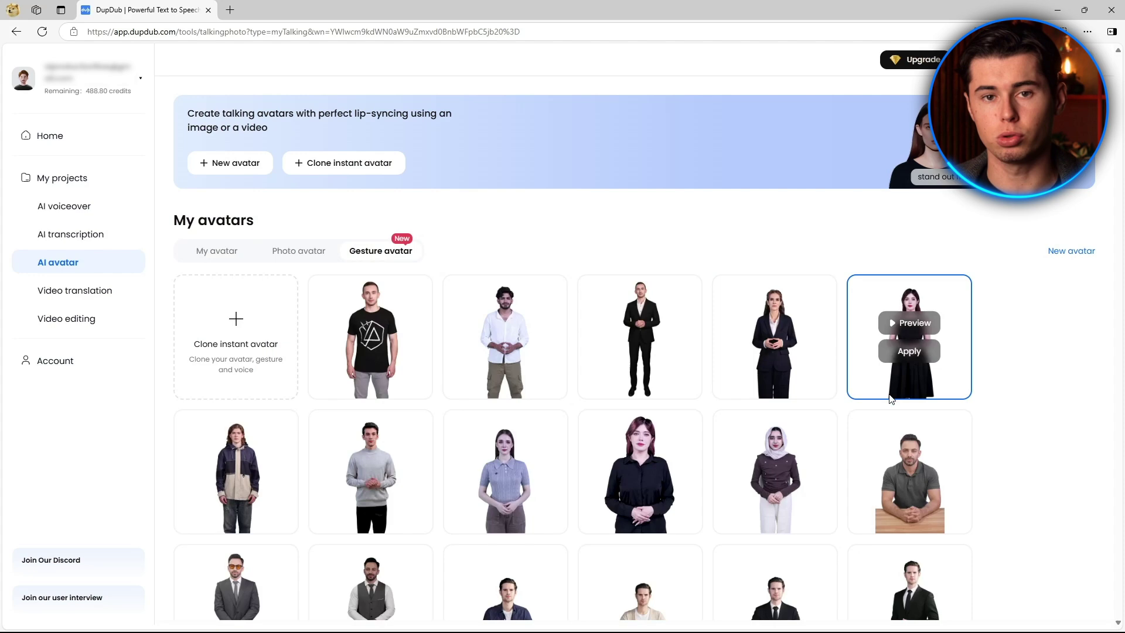
scroll(890, 398, down, 1)
scroll(396, 333, down, 1)
scroll(589, 399, down, 1)
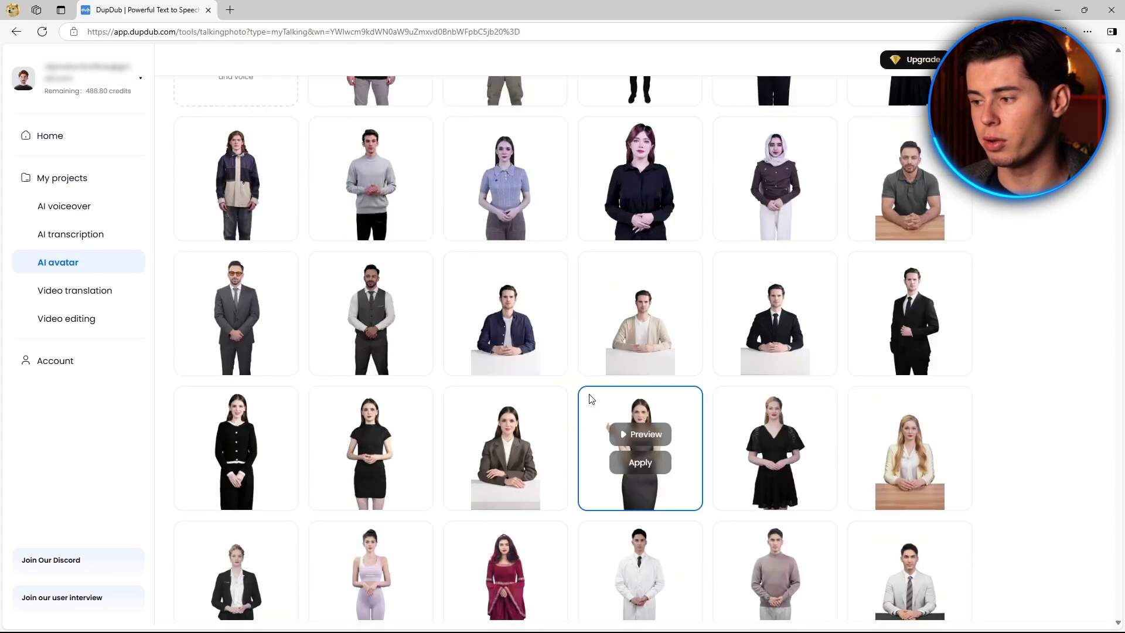
scroll(874, 450, down, 1)
scroll(854, 453, down, 2)
scroll(716, 432, down, 1)
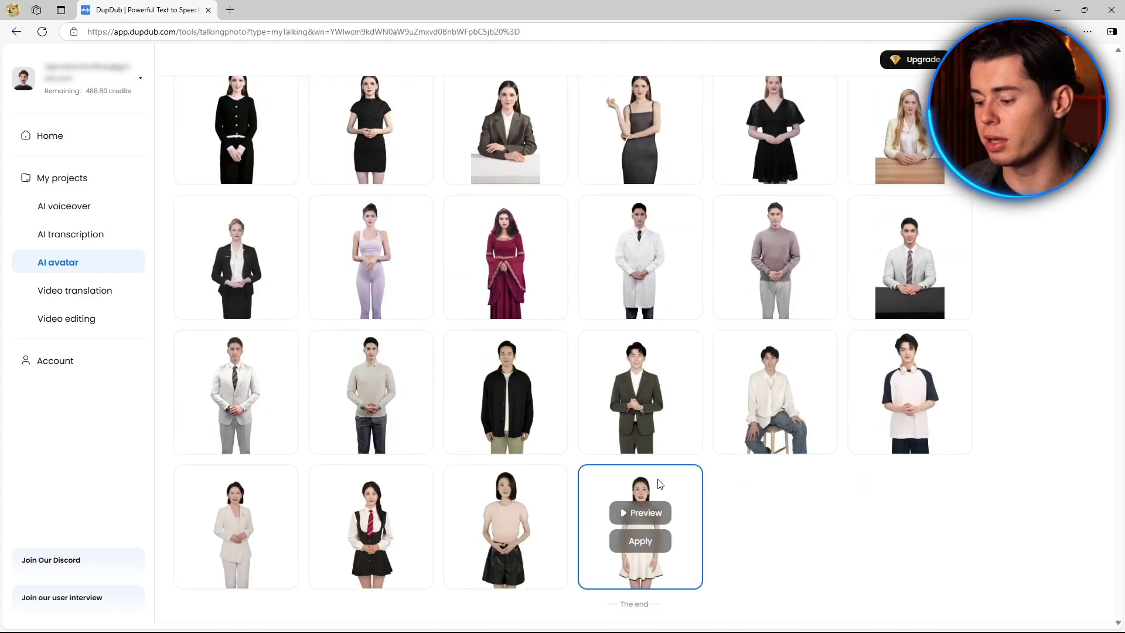
scroll(327, 388, up, 2)
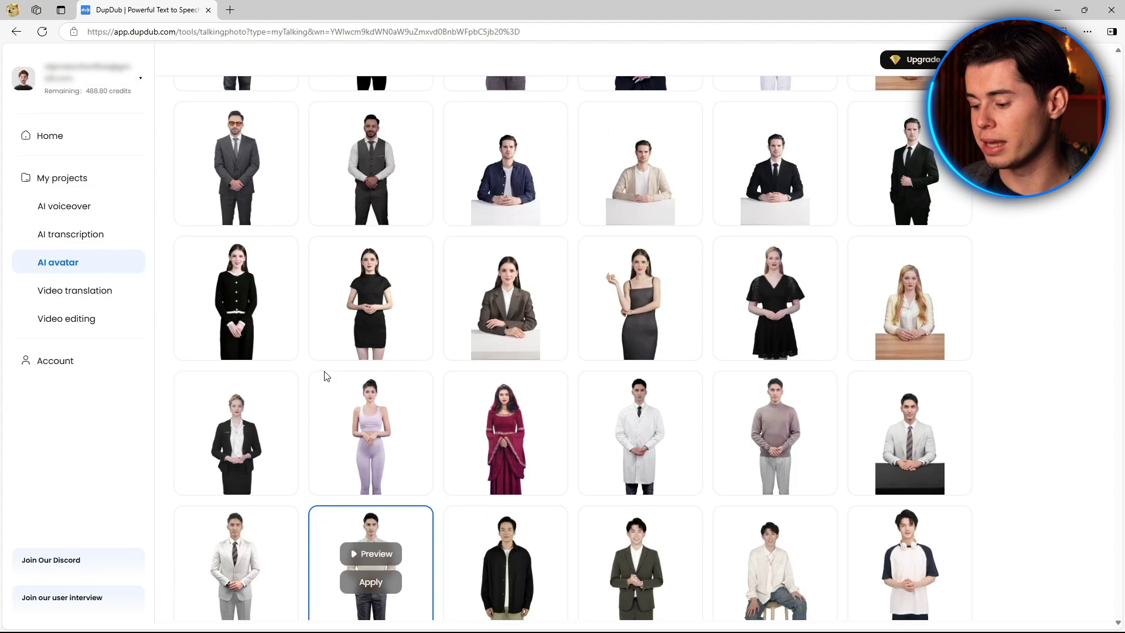
scroll(324, 374, up, 2)
scroll(507, 359, up, 1)
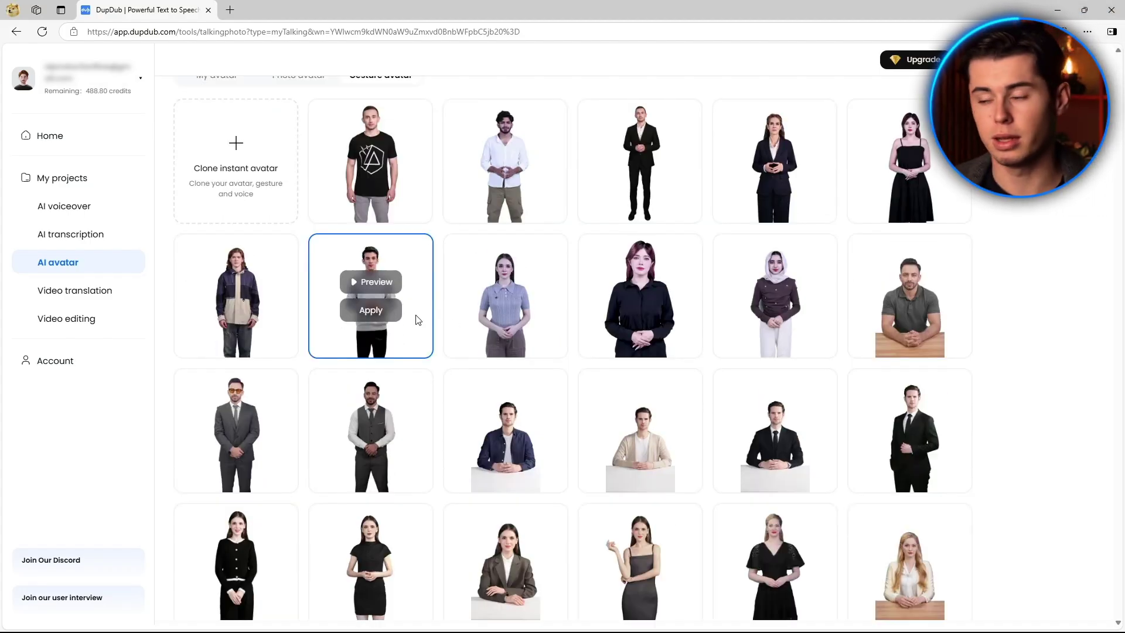
scroll(682, 427, down, 1)
scroll(803, 447, down, 2)
scroll(710, 438, down, 2)
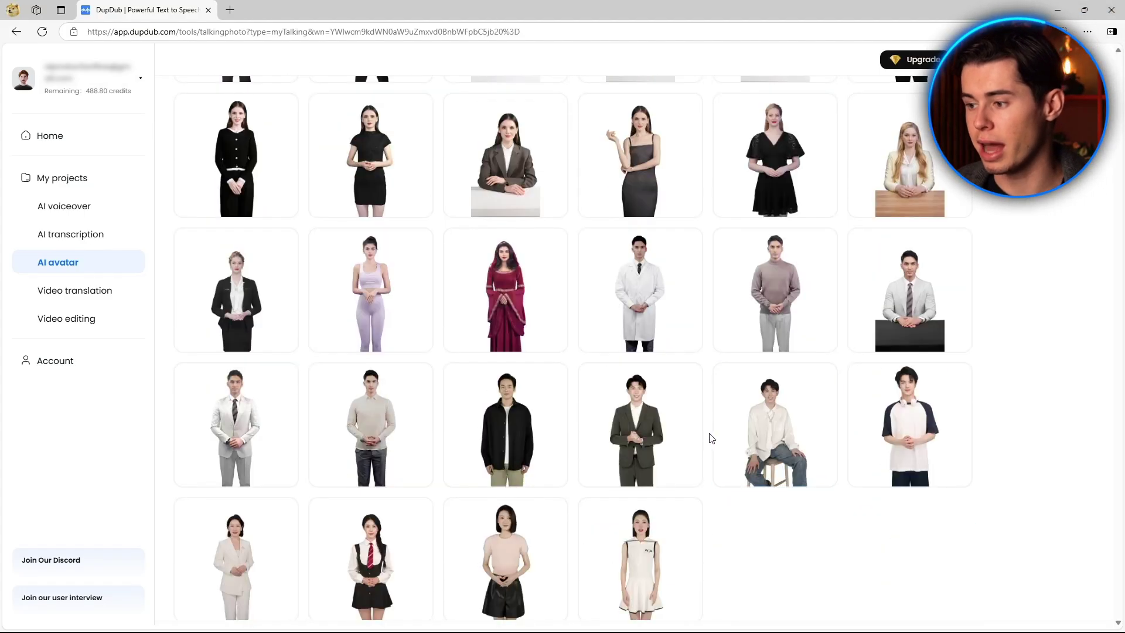
scroll(710, 438, down, 1)
scroll(324, 375, up, 1)
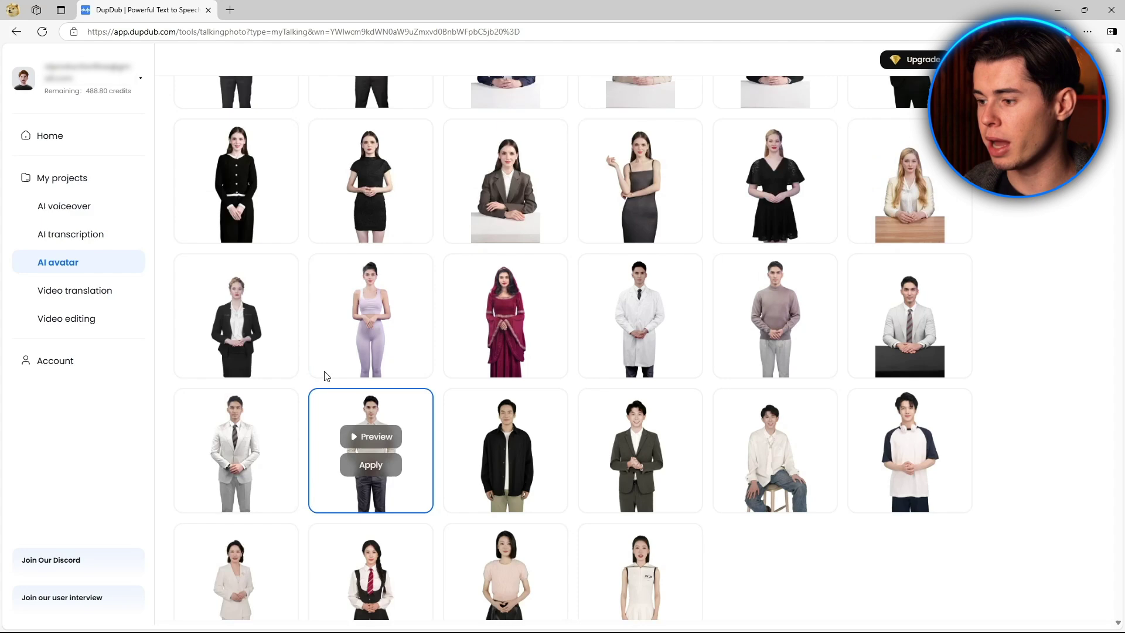
scroll(324, 374, up, 2)
scroll(460, 359, up, 1)
scroll(467, 346, up, 1)
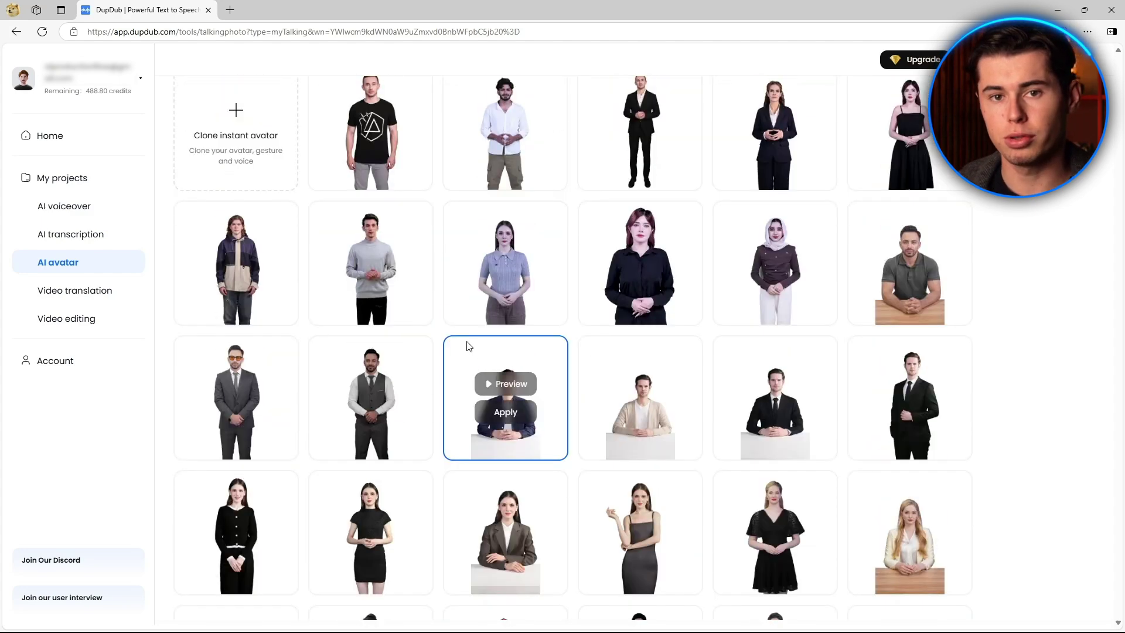
click(367, 280)
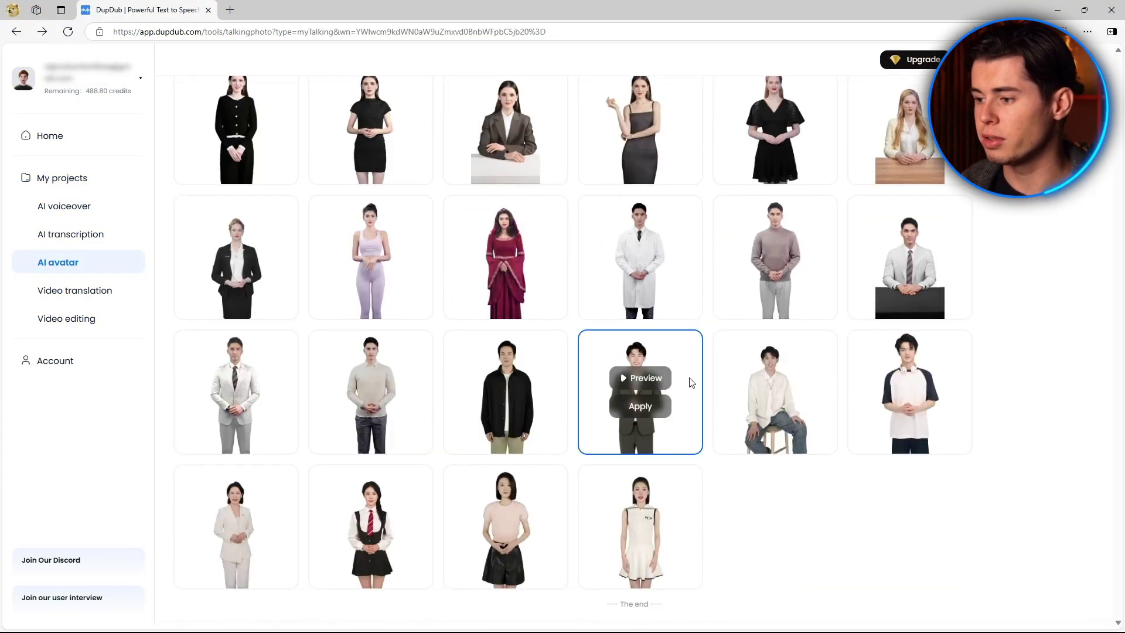
scroll(788, 526, up, 2)
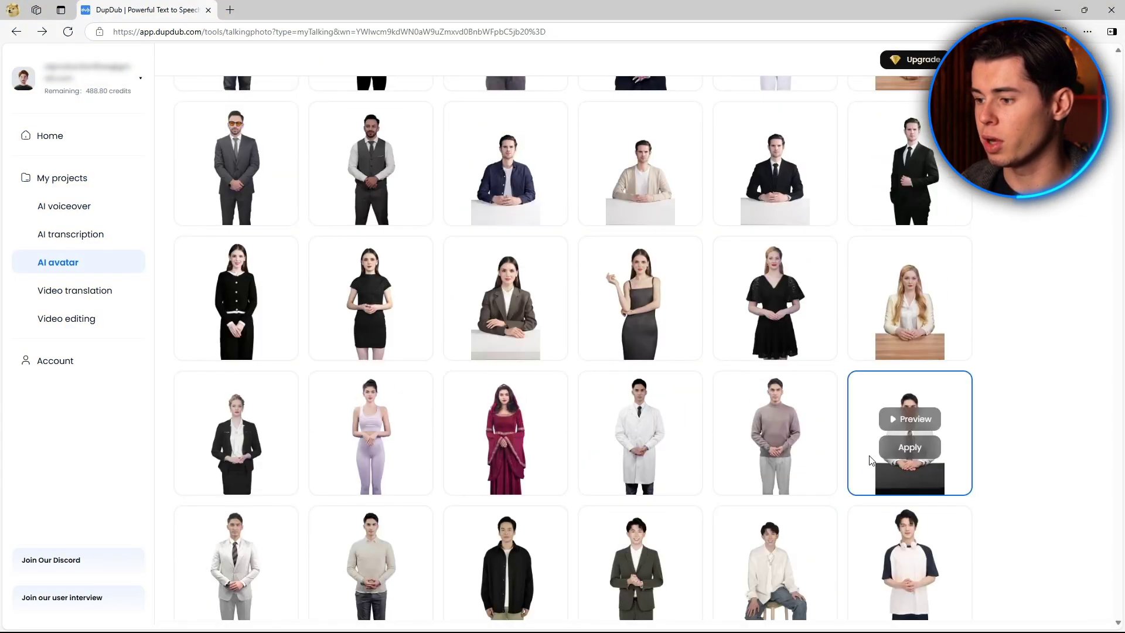
scroll(869, 461, up, 2)
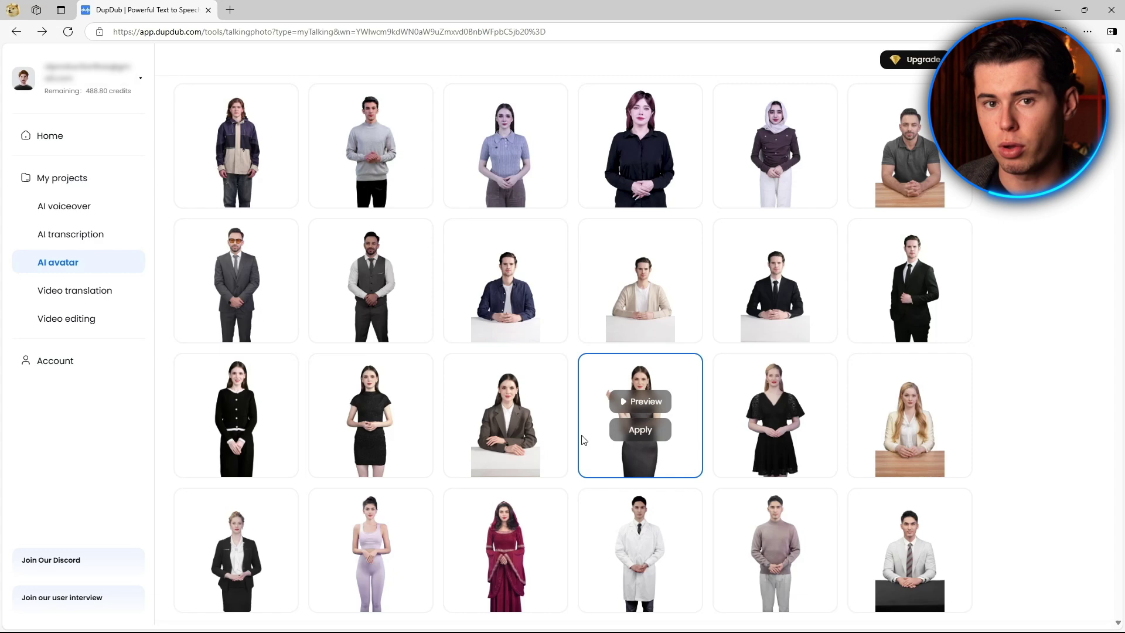
scroll(571, 448, up, 1)
Load the suited desk avatar and paste the prepared script as voiceover text.
click(805, 340)
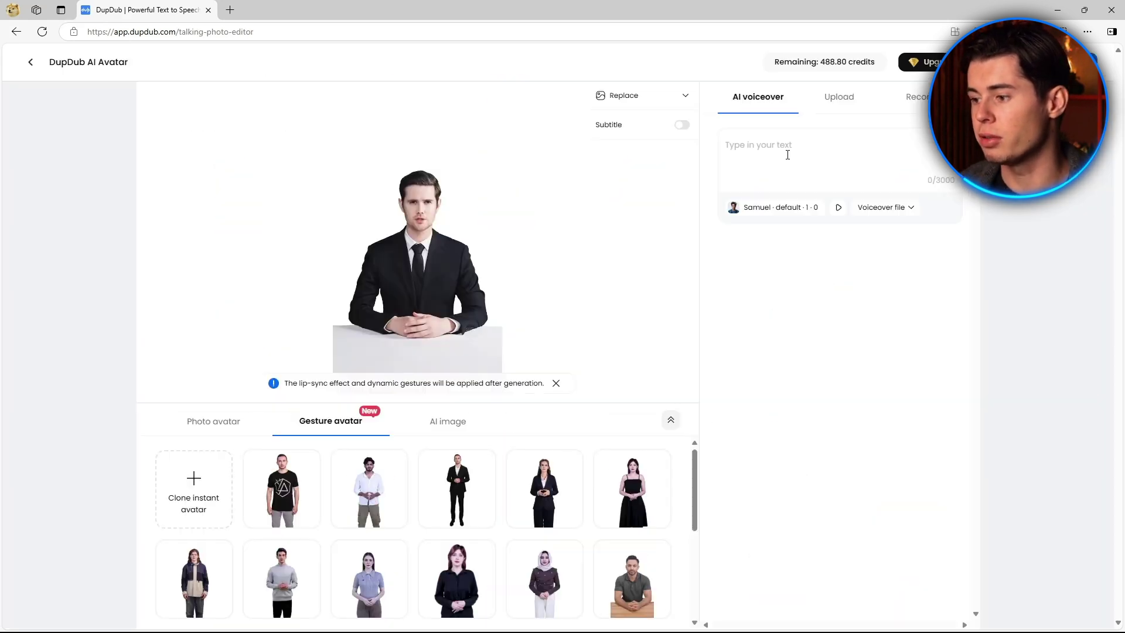
text(Building an online business model with AI requires a clear purpose that shapes every step of the process from development to customer experience. Testing different methods and strategies will reveal what works best. Remember that a business that stays flexible will continue to grow.)
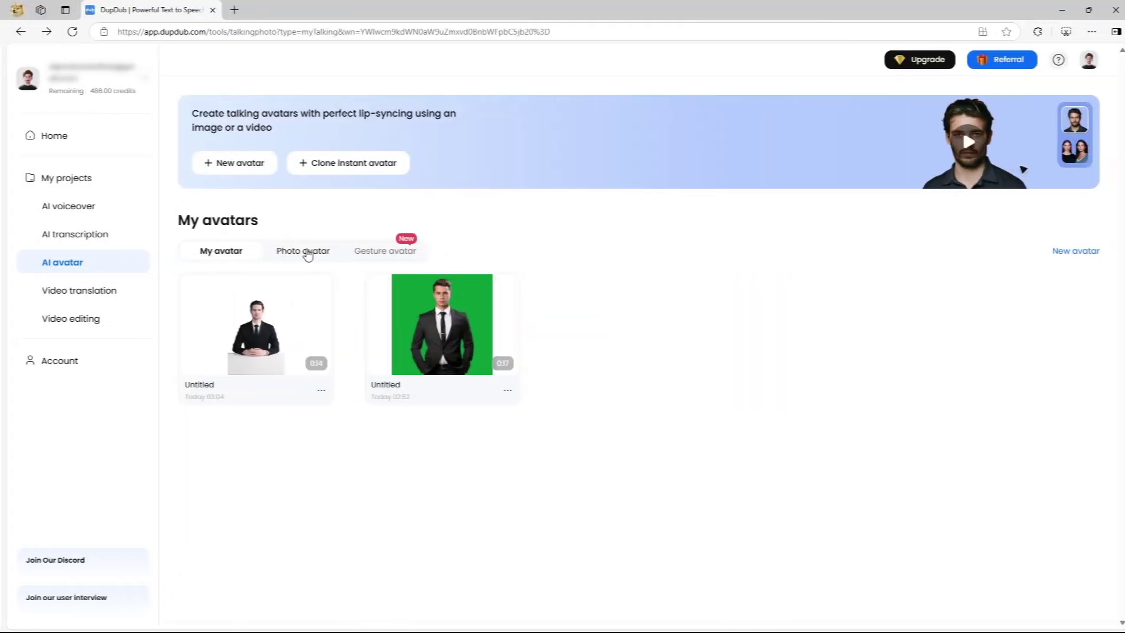
Pick the couple photo avatar and generate the two-person dialogue video.
click(323, 253)
text(And don't forget to hit t)
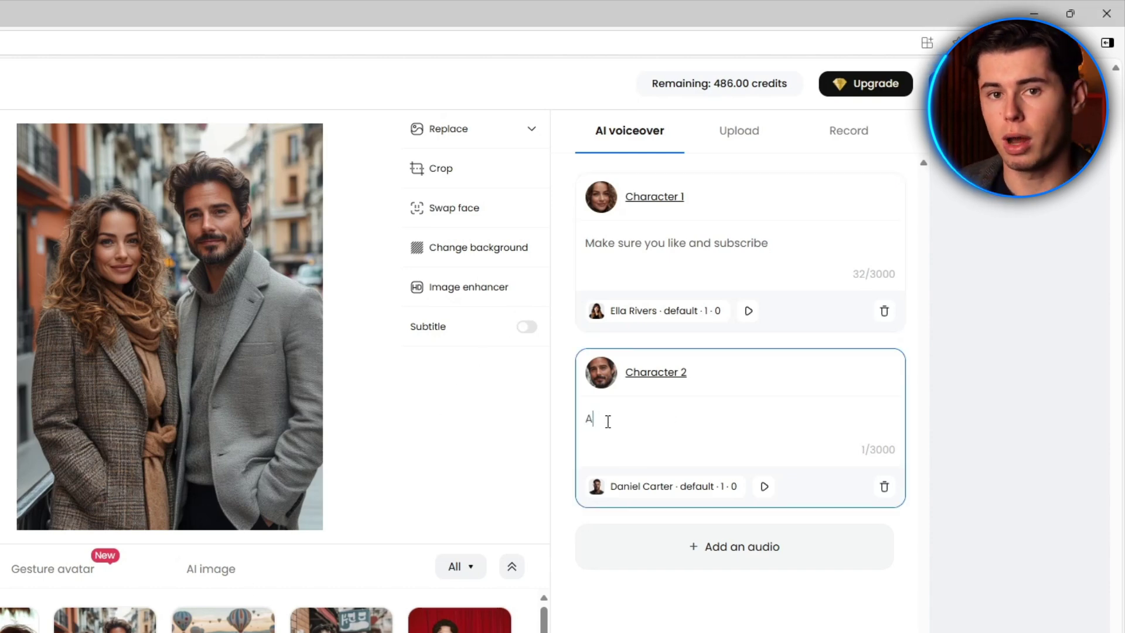
text(he notification bell)
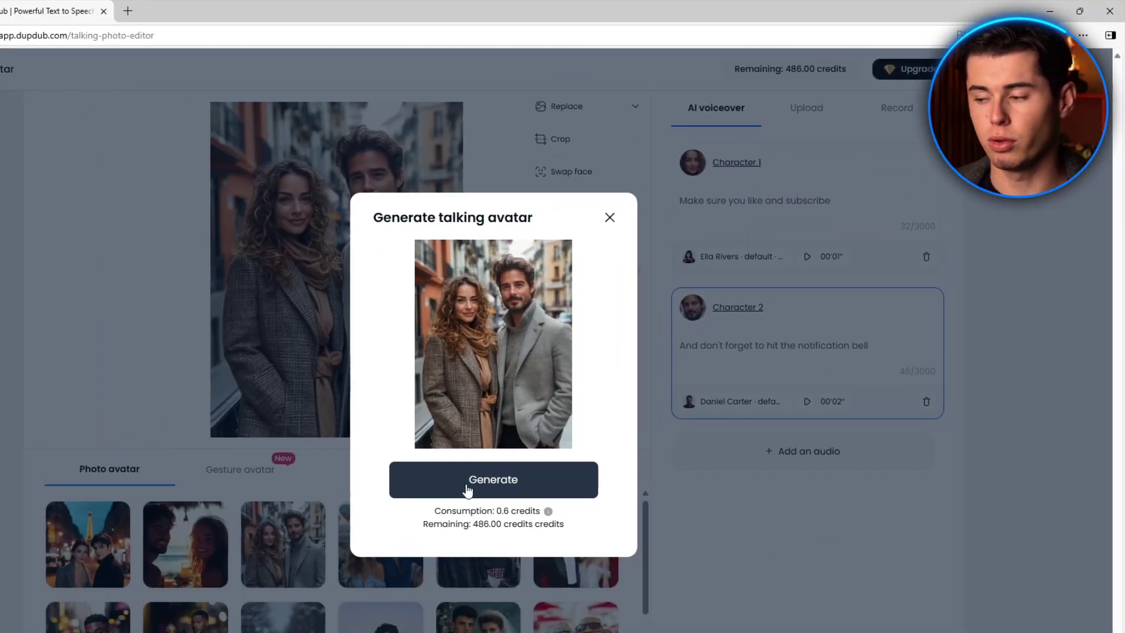
click(531, 434)
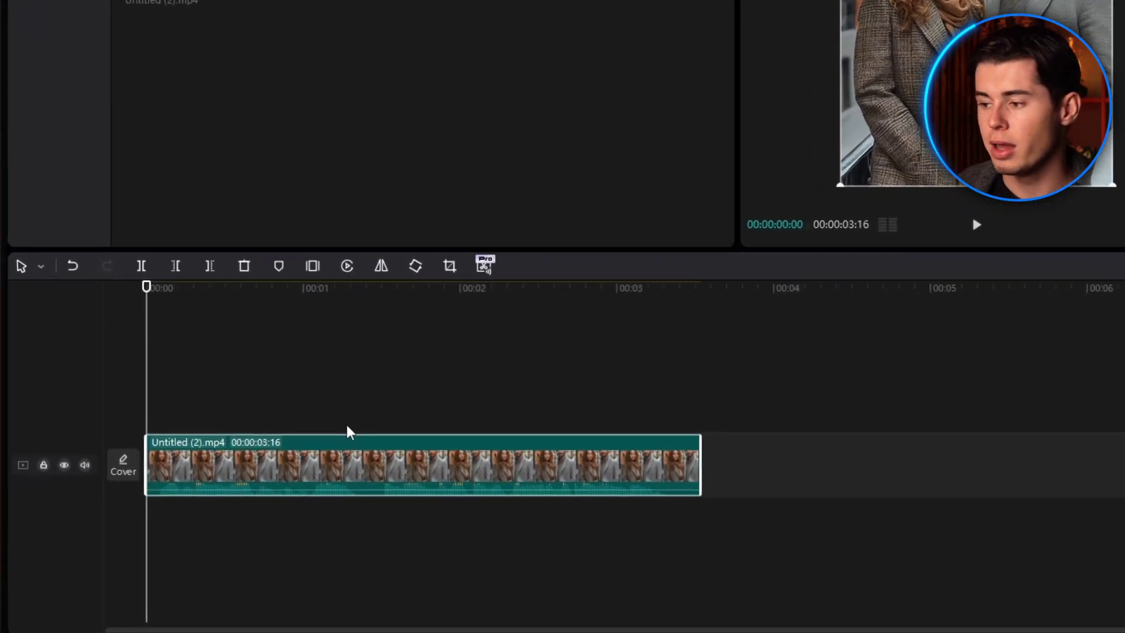
Split the couple clip twice around 1.3 s and delete the short middle piece.
key(b)
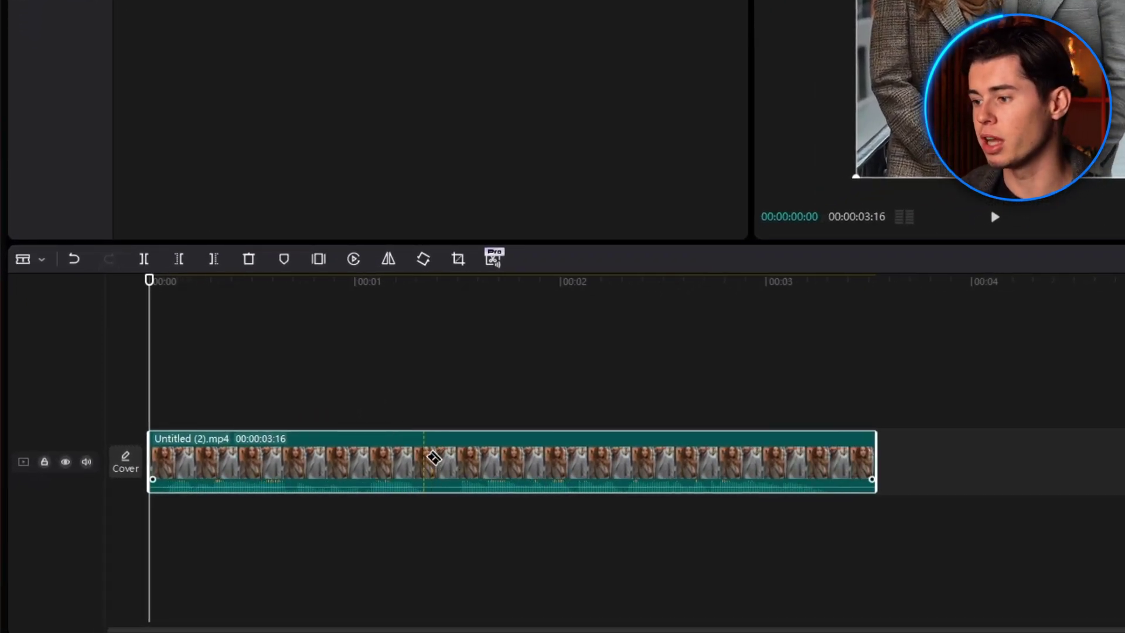
click(422, 466)
click(457, 458)
key(a)
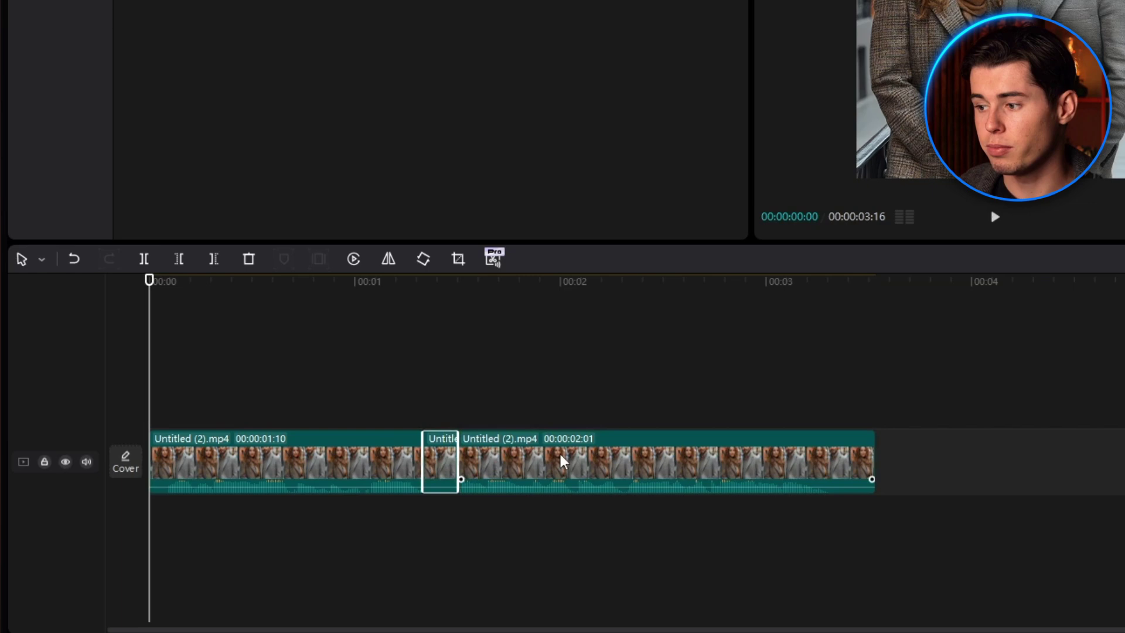
key(Delete)
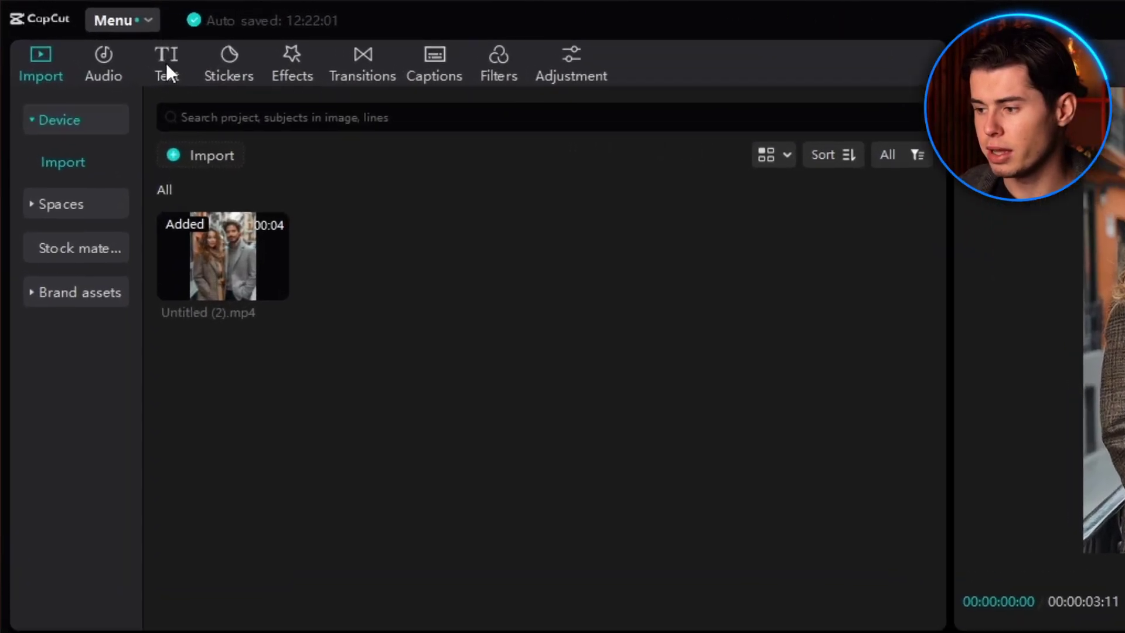
Auto-generate captions from the dialogue clip's spoken audio.
click(174, 58)
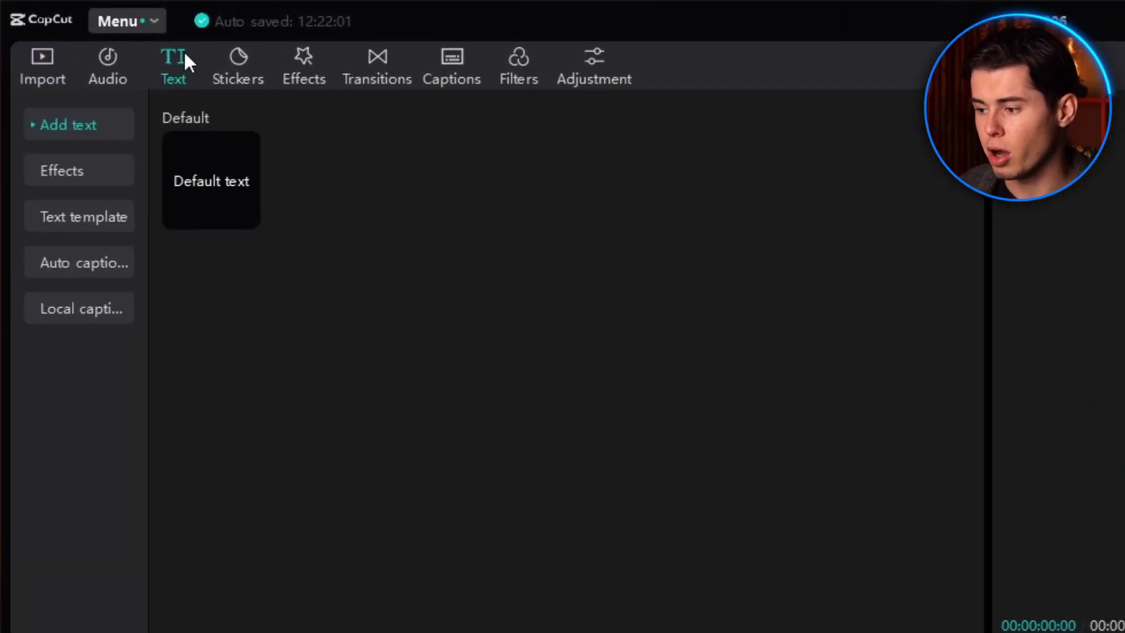
click(99, 264)
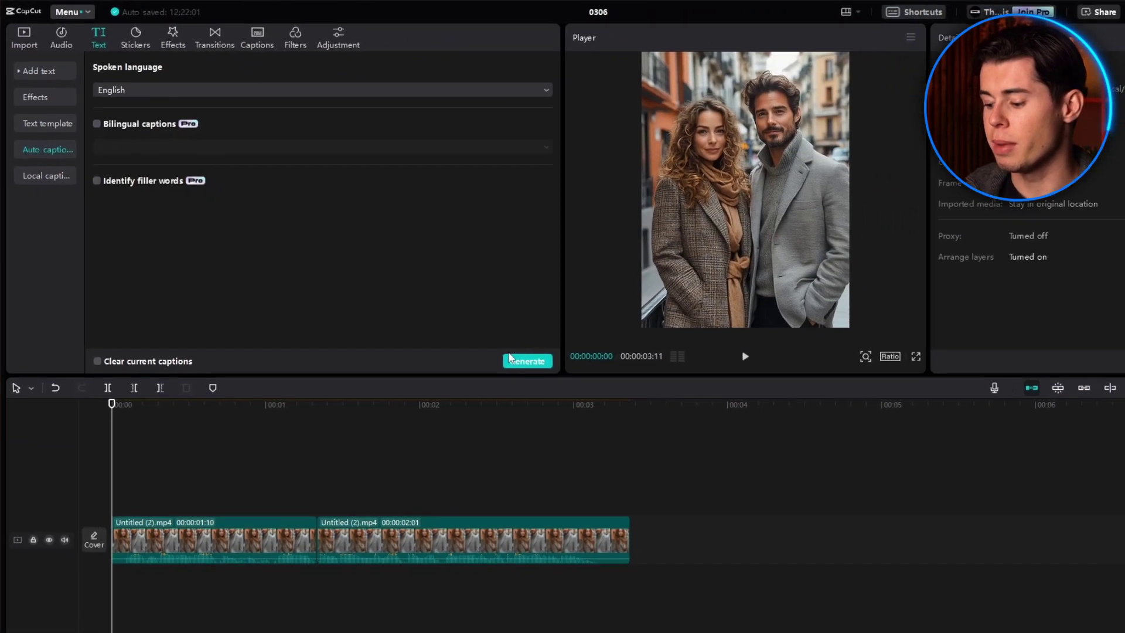
click(510, 358)
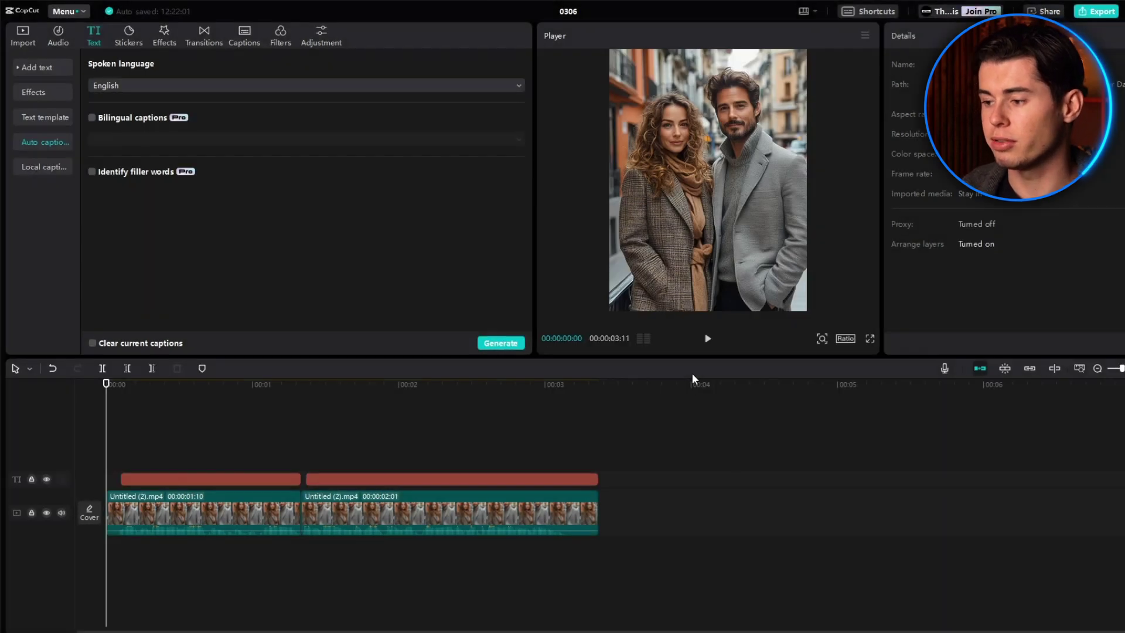
Restyle the captions with a bold template and a font size of 20.
click(362, 480)
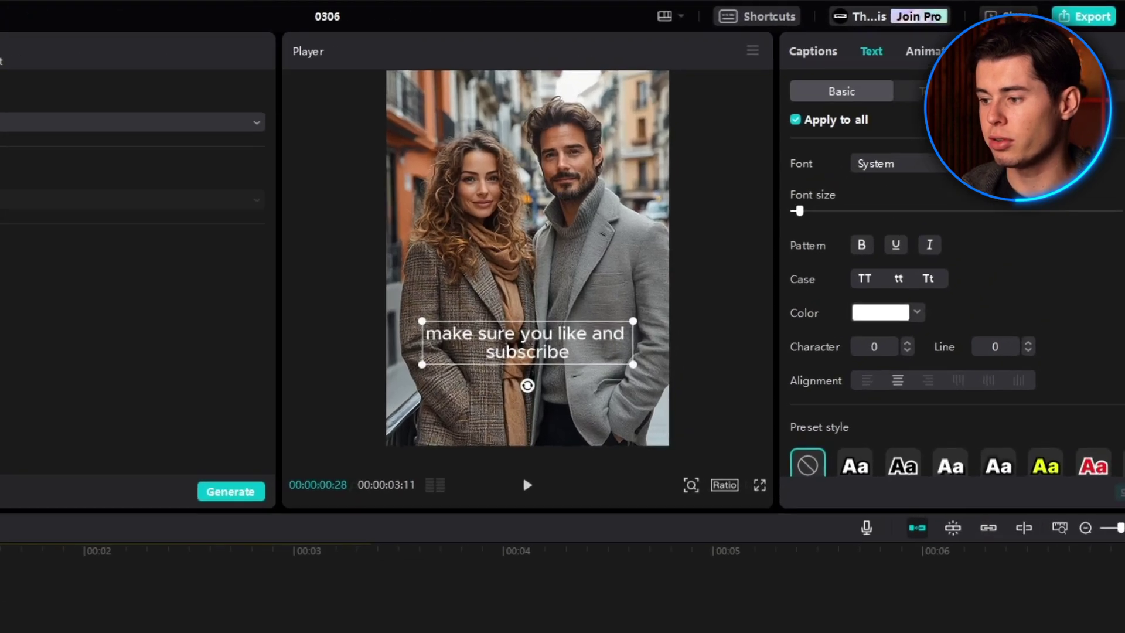
click(992, 63)
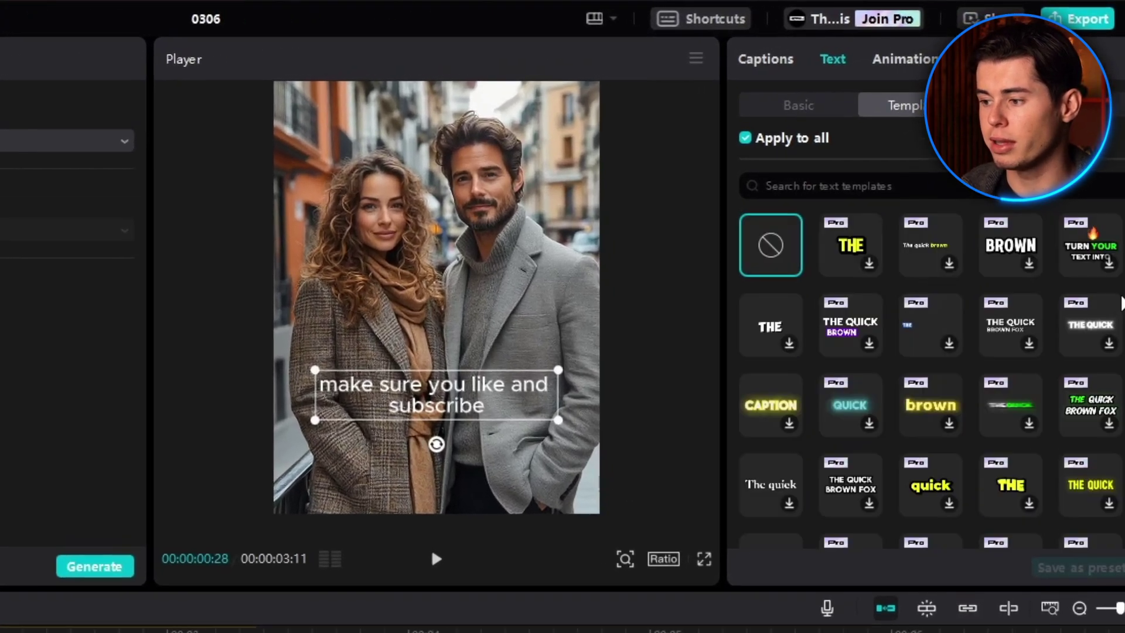
click(773, 338)
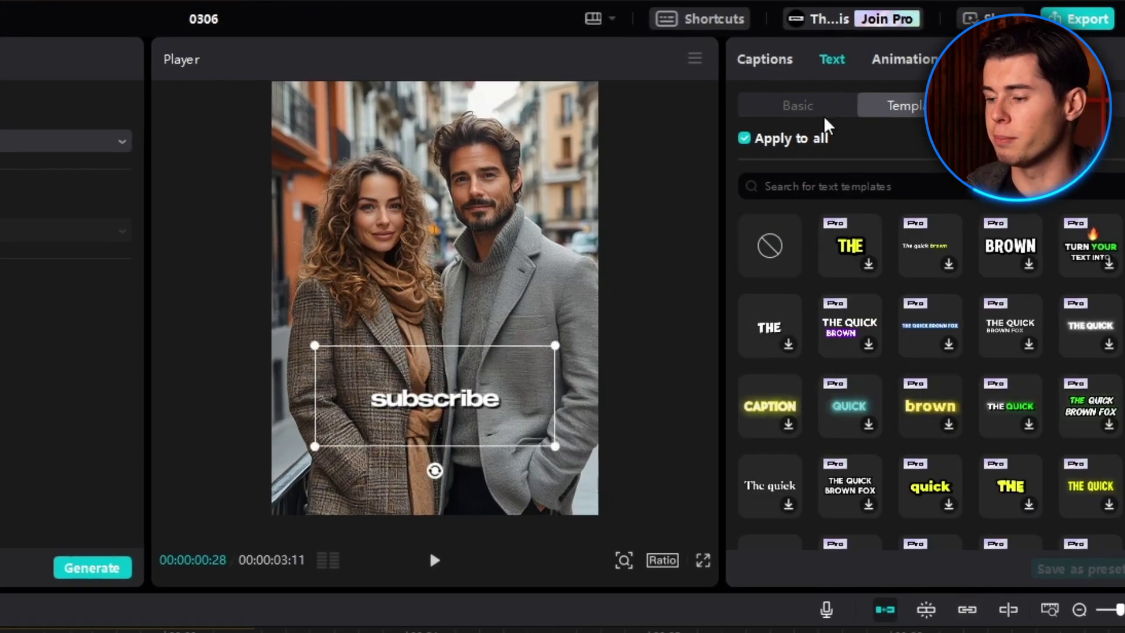
click(798, 105)
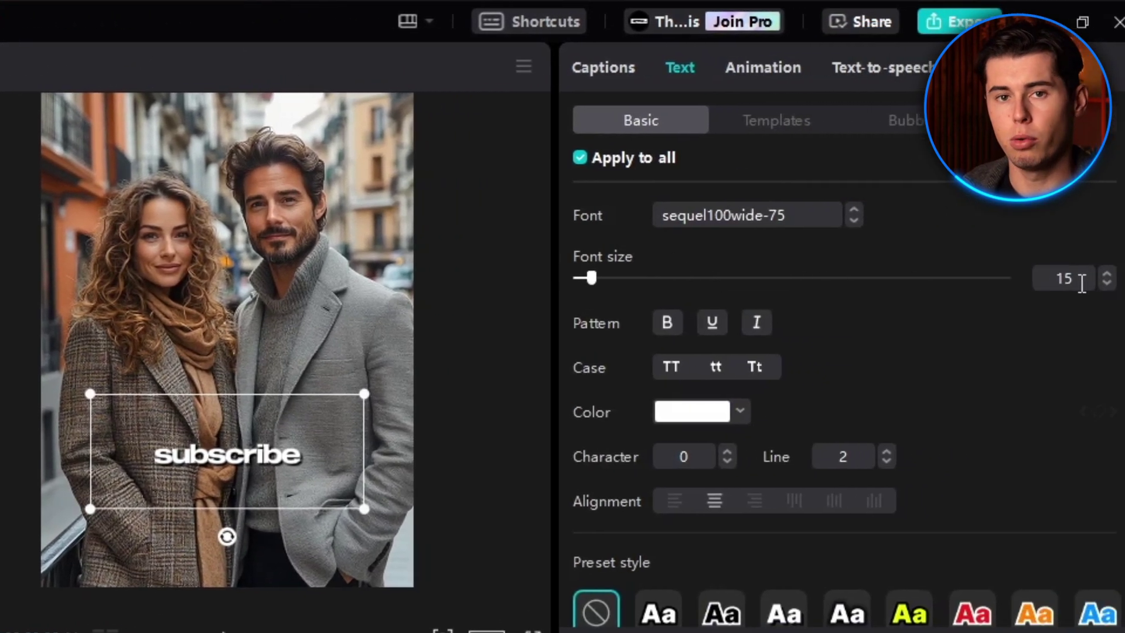
double_click(1068, 282)
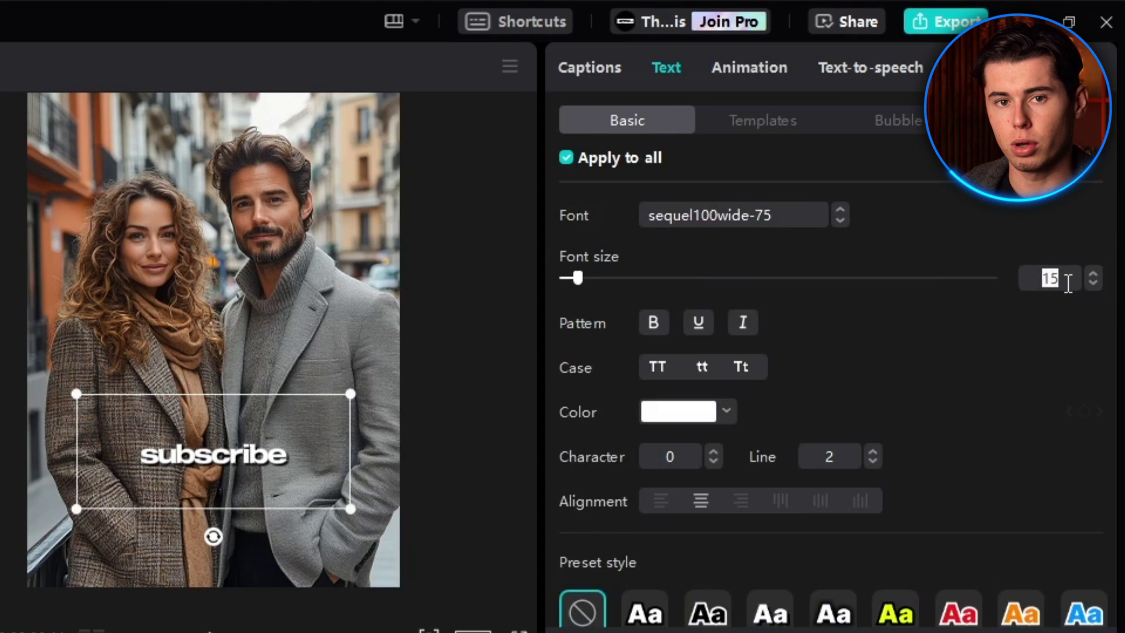
text(20)
key(Return)
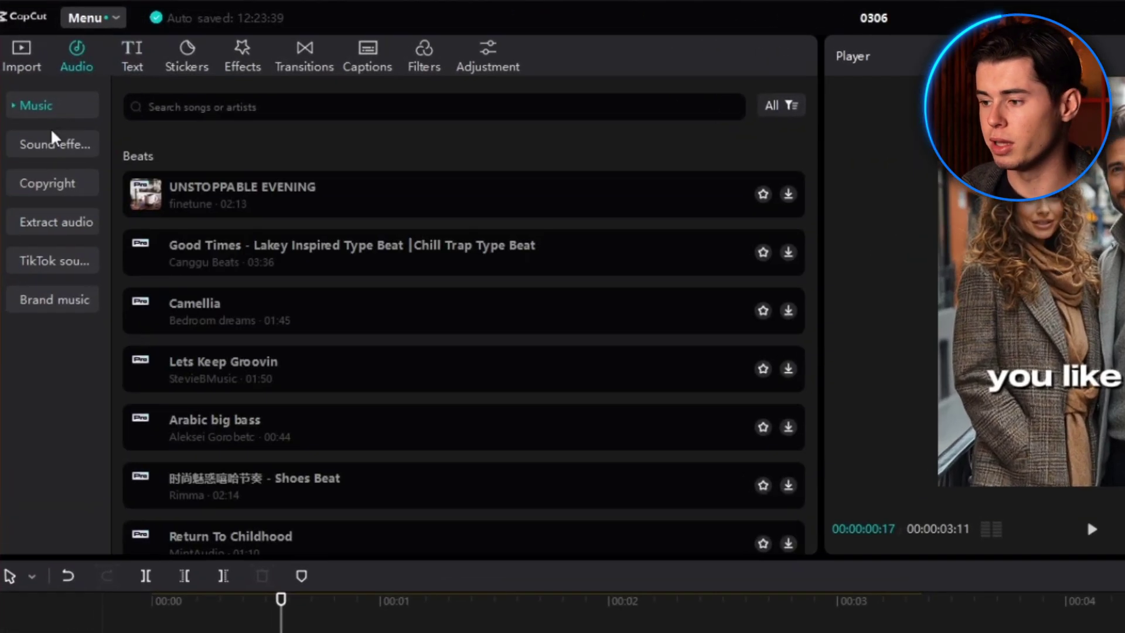
Layer Bell ding and beep sound effects under the couple clips.
click(44, 143)
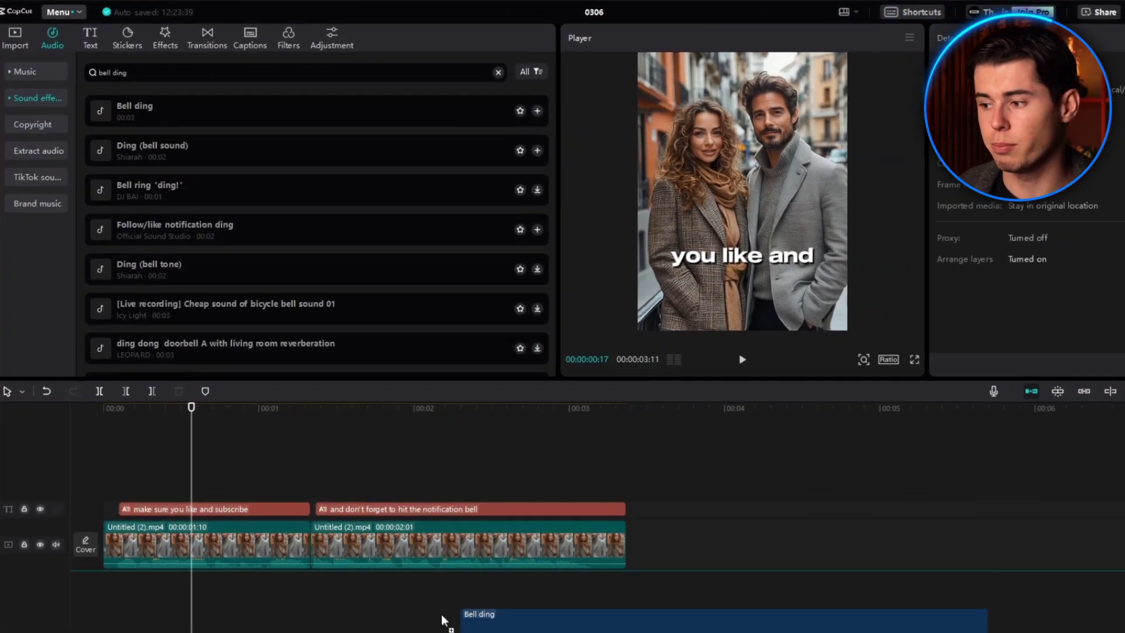
drag(172, 149, 472, 583)
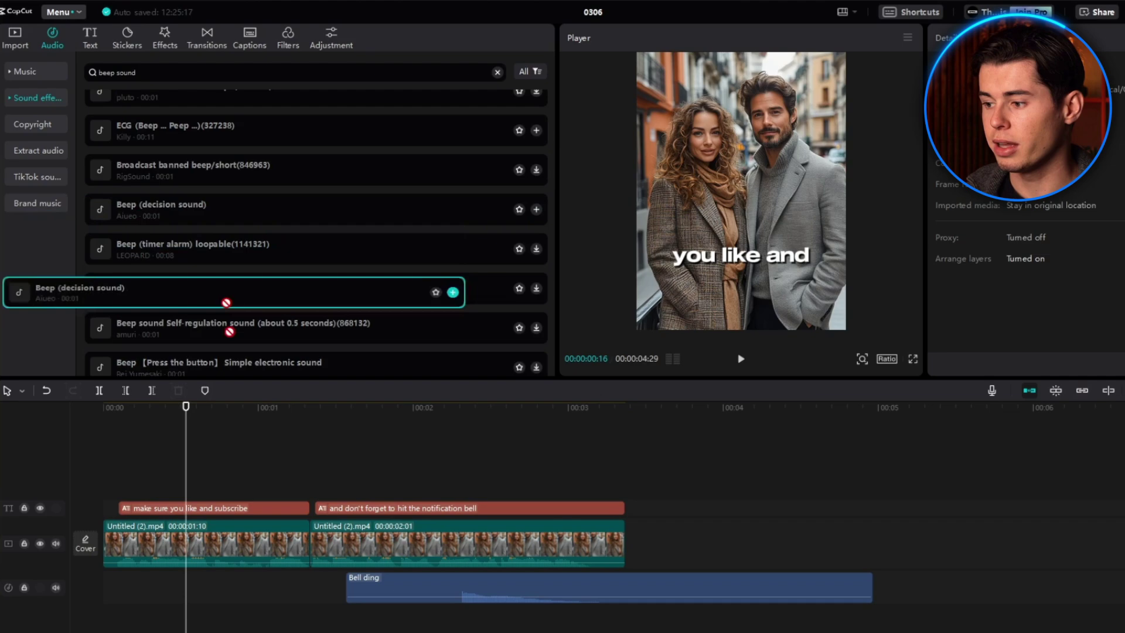
drag(226, 303, 202, 592)
Export the finished dialogue video from the File menu.
click(63, 12)
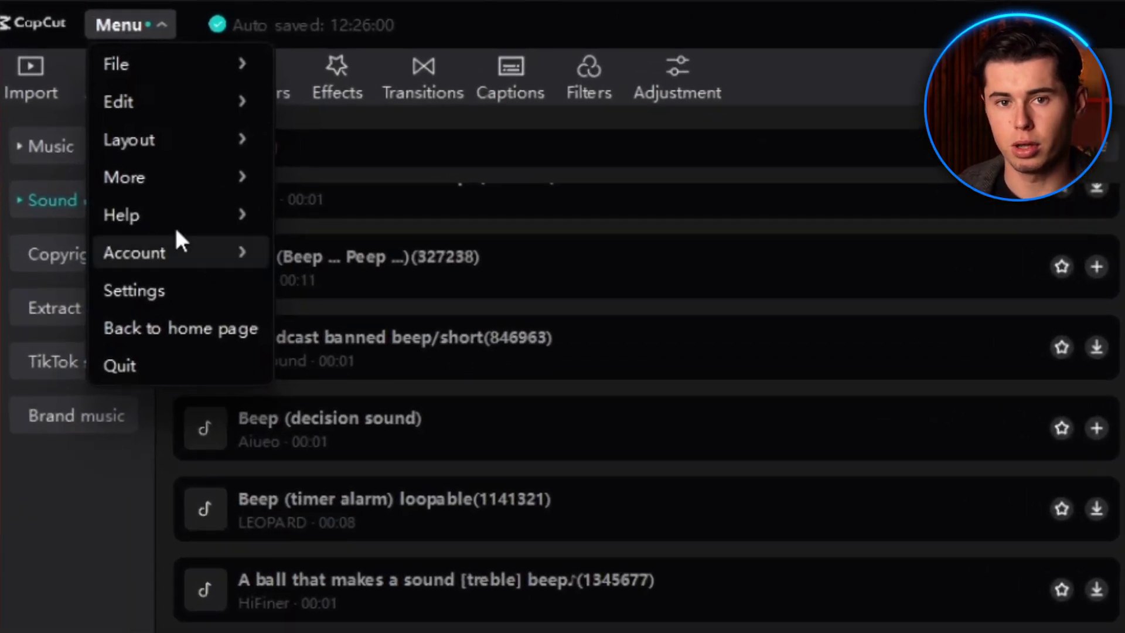
mouse_move(116, 64)
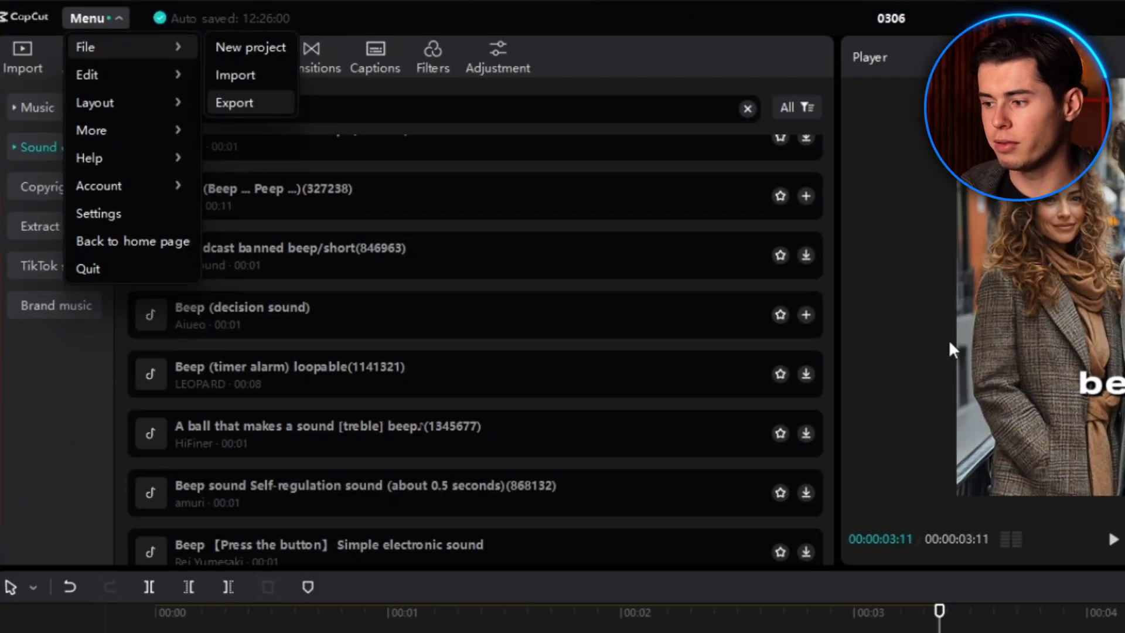
click(235, 104)
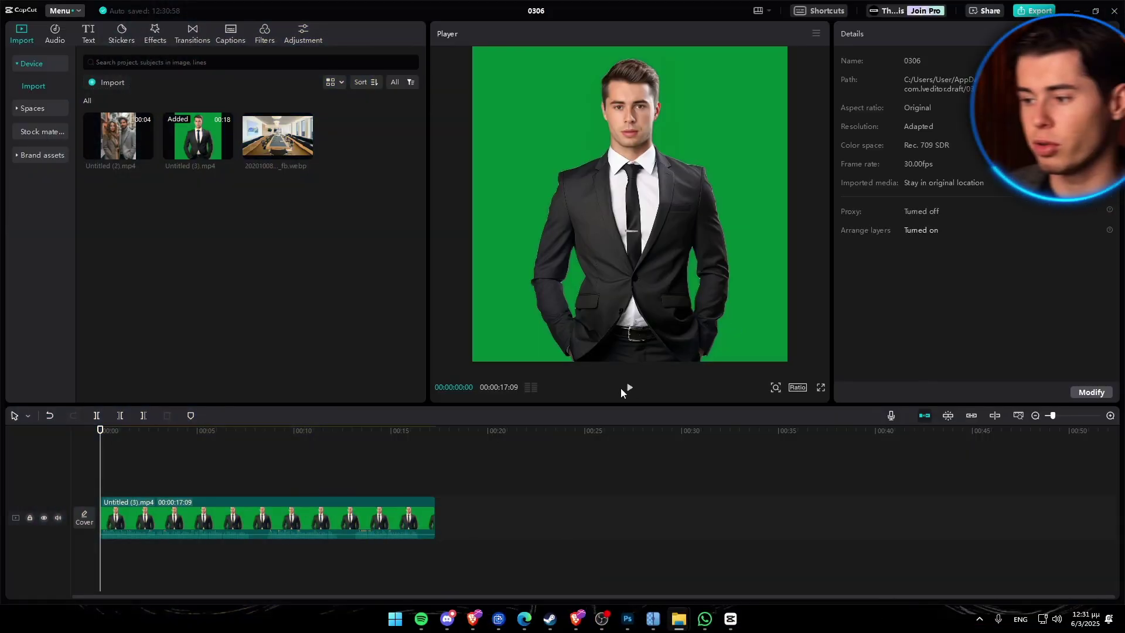
Chroma-key out the presenter's green screen and extend the office image behind him.
click(314, 519)
click(931, 65)
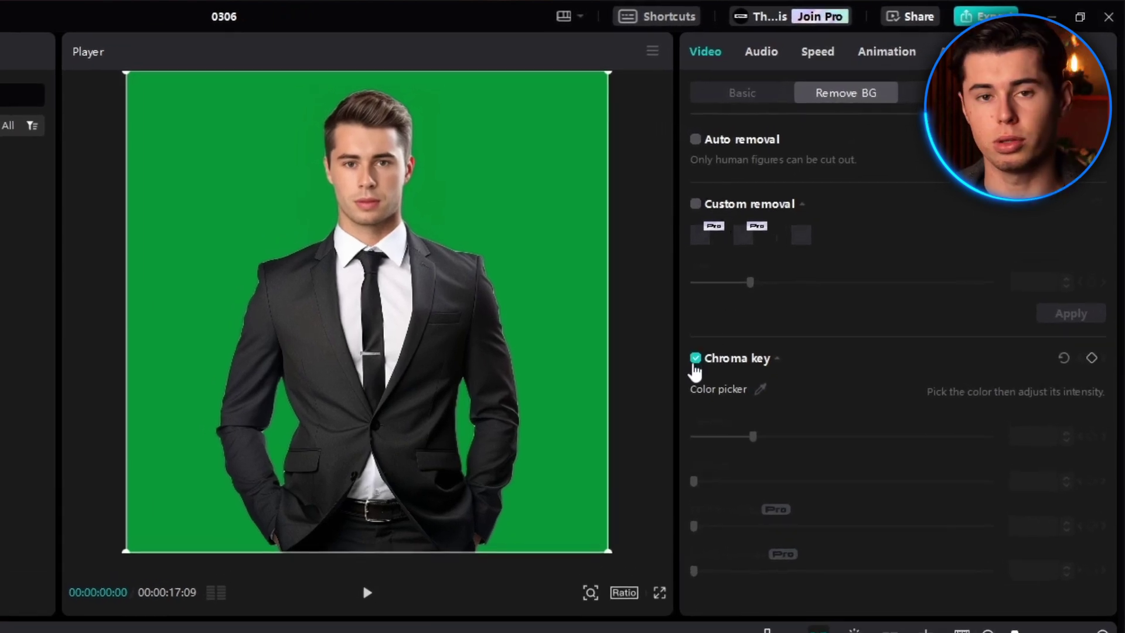
click(760, 389)
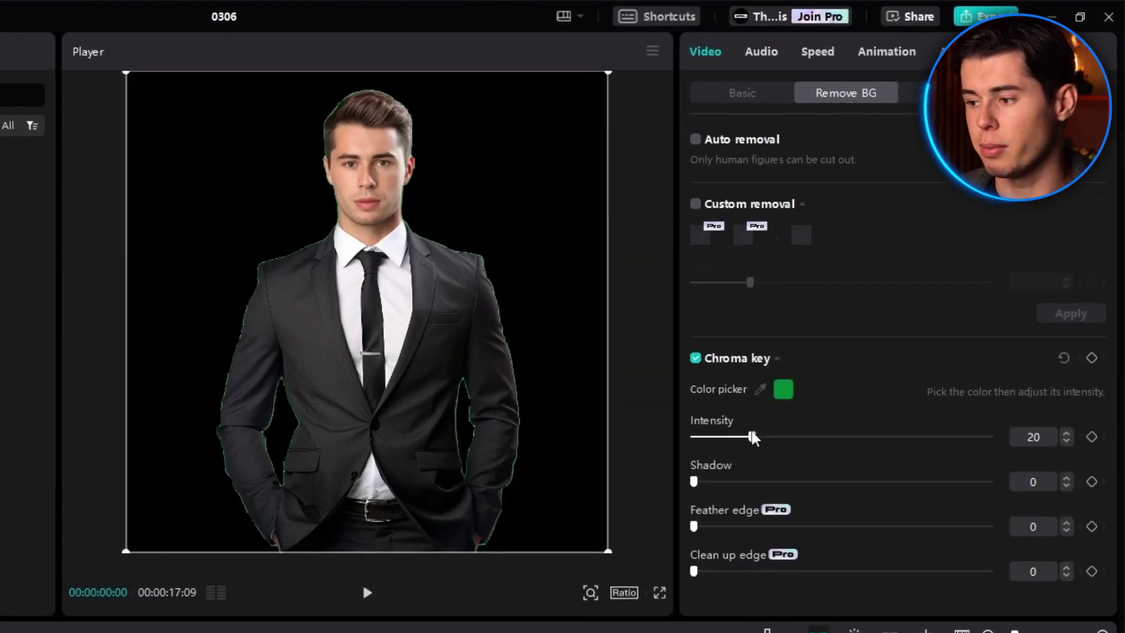
drag(754, 437, 866, 437)
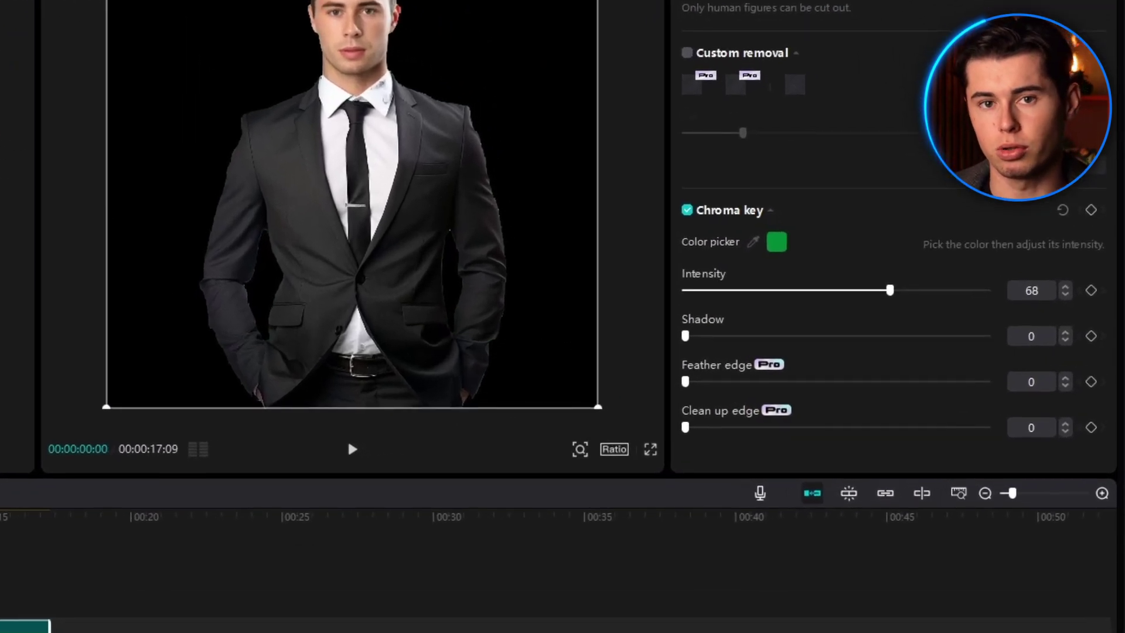
mouse_move(209, 144)
mouse_down()
mouse_move(60, 572)
mouse_move(379, 569)
mouse_up()
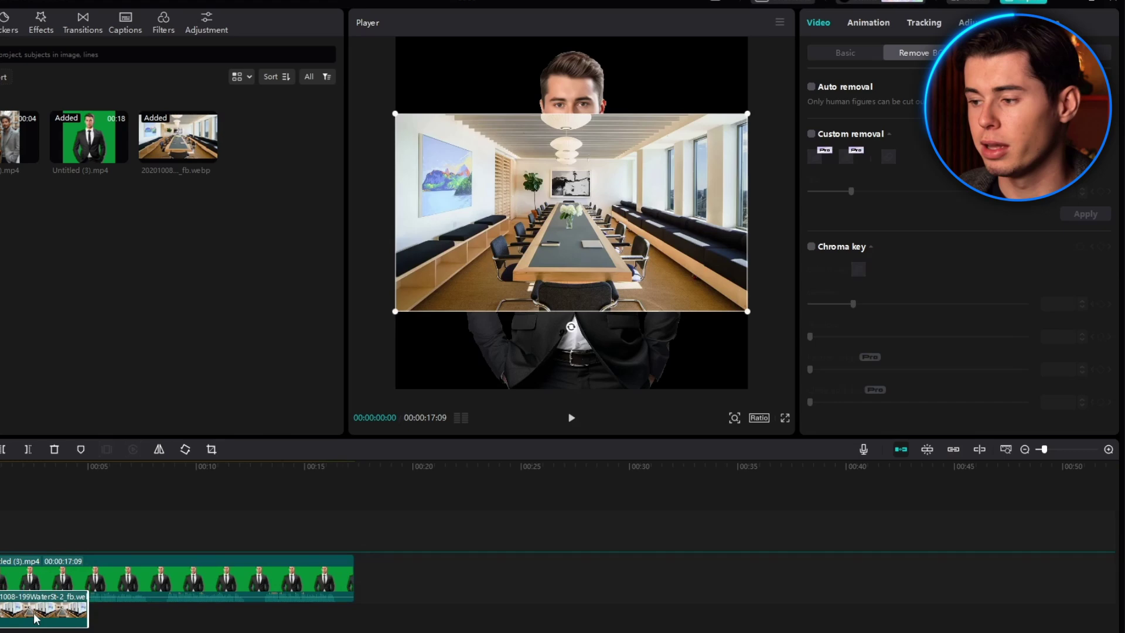
click(571, 233)
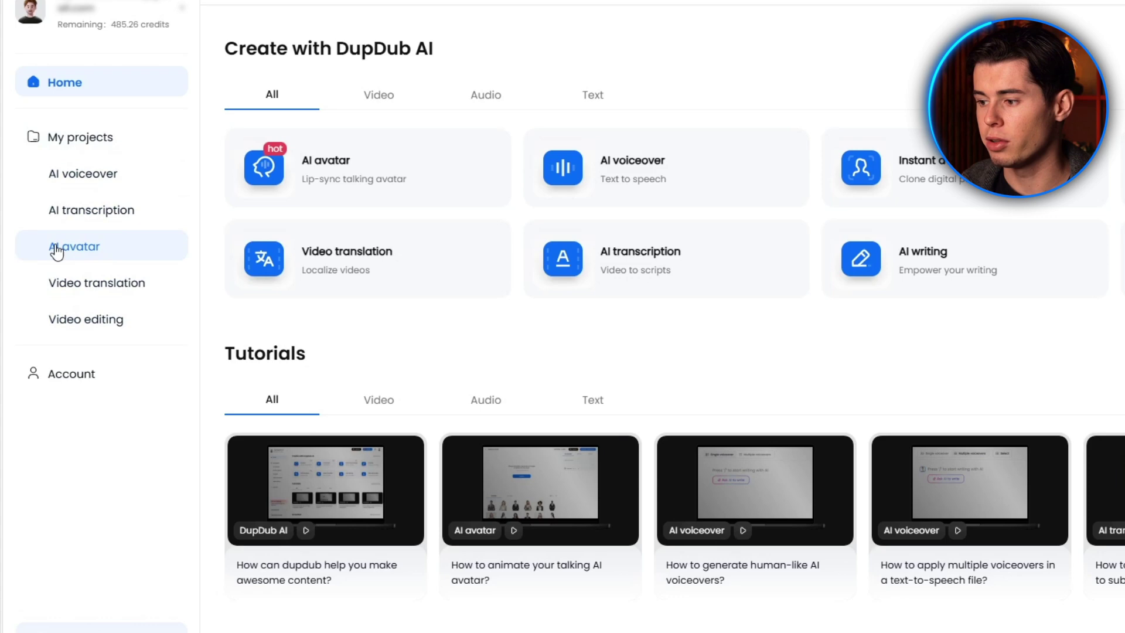
Browse the photo and gesture avatar galleries, then open the AI voiceover files page.
click(46, 263)
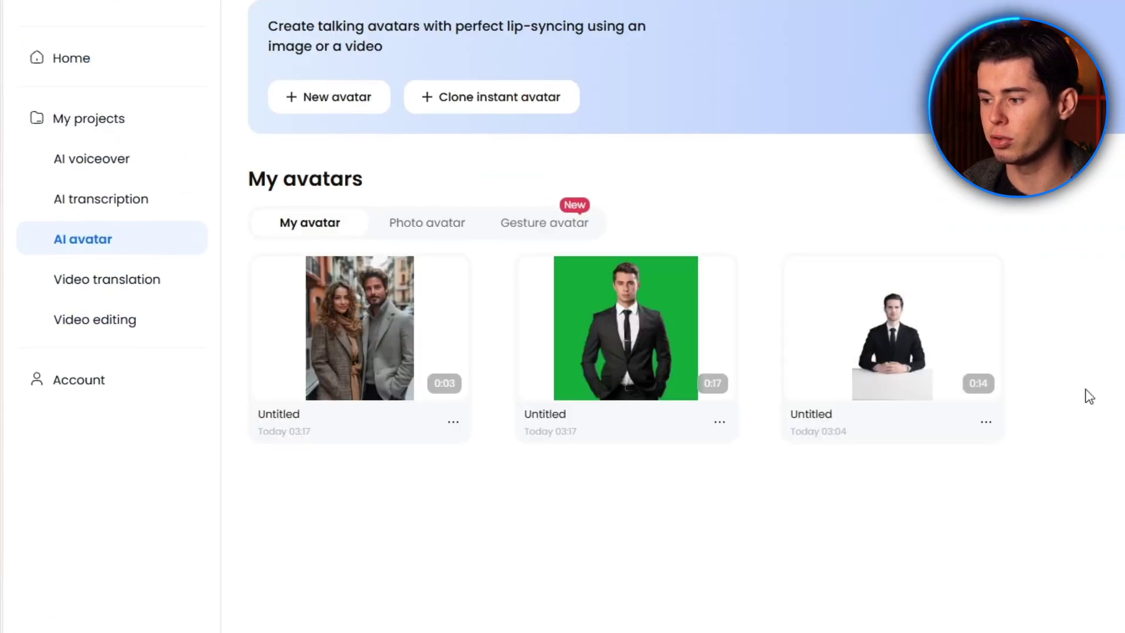
click(427, 222)
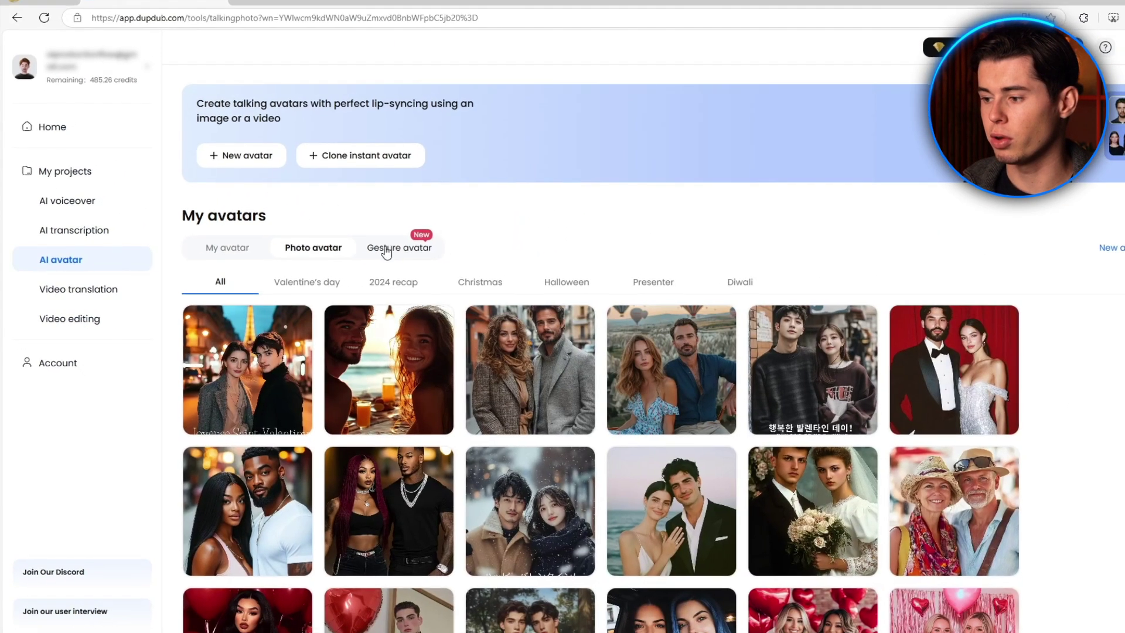
click(423, 247)
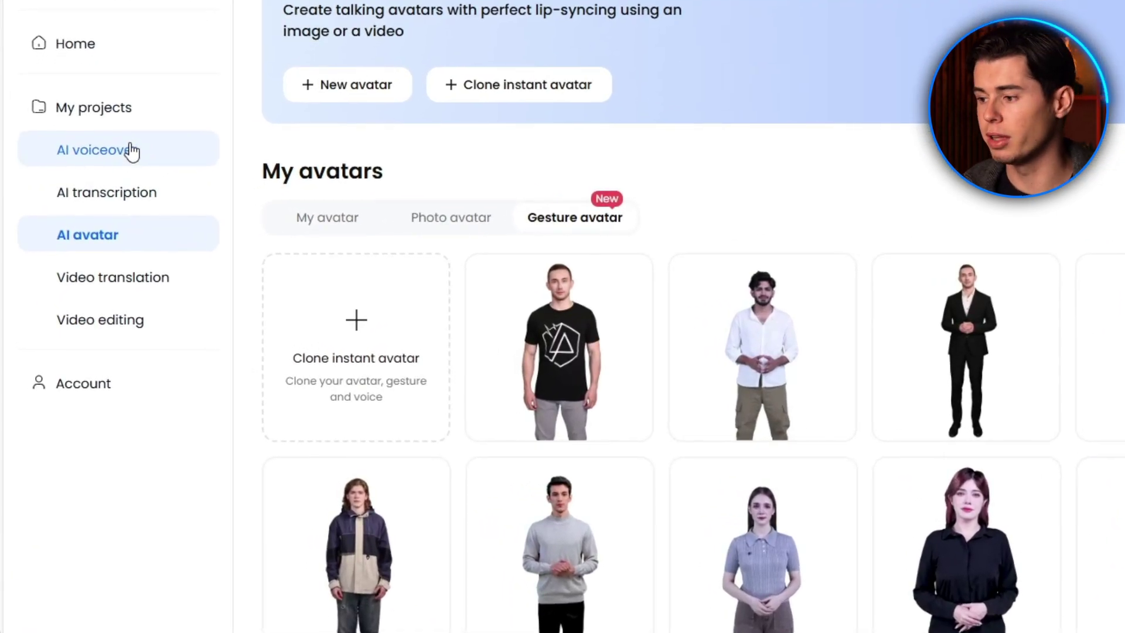
click(96, 151)
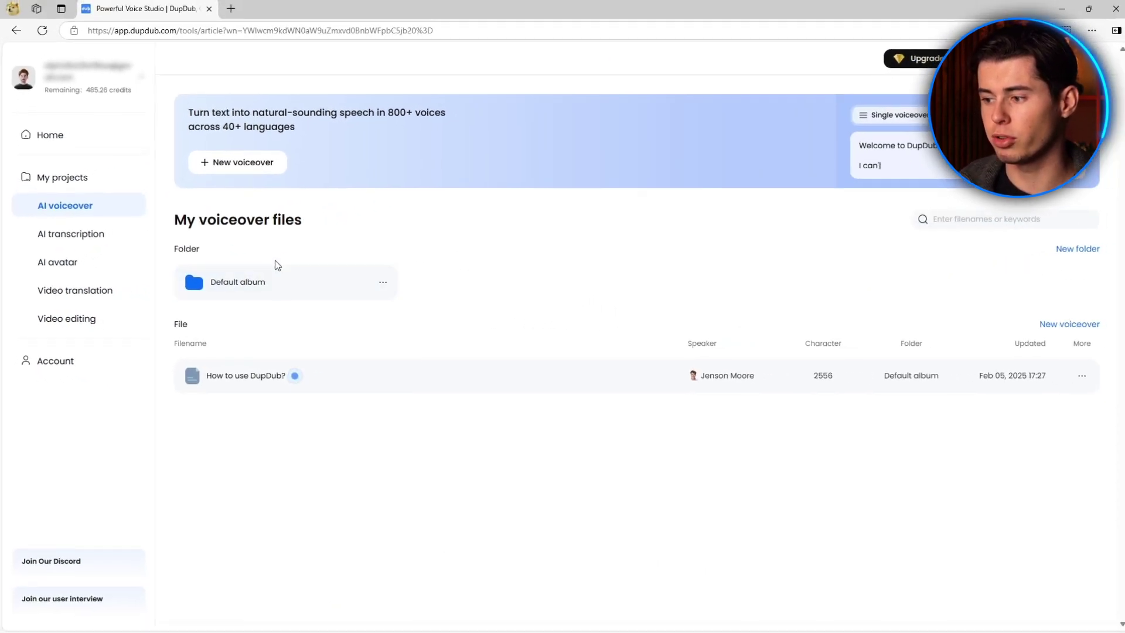
scroll(778, 328, down, 2)
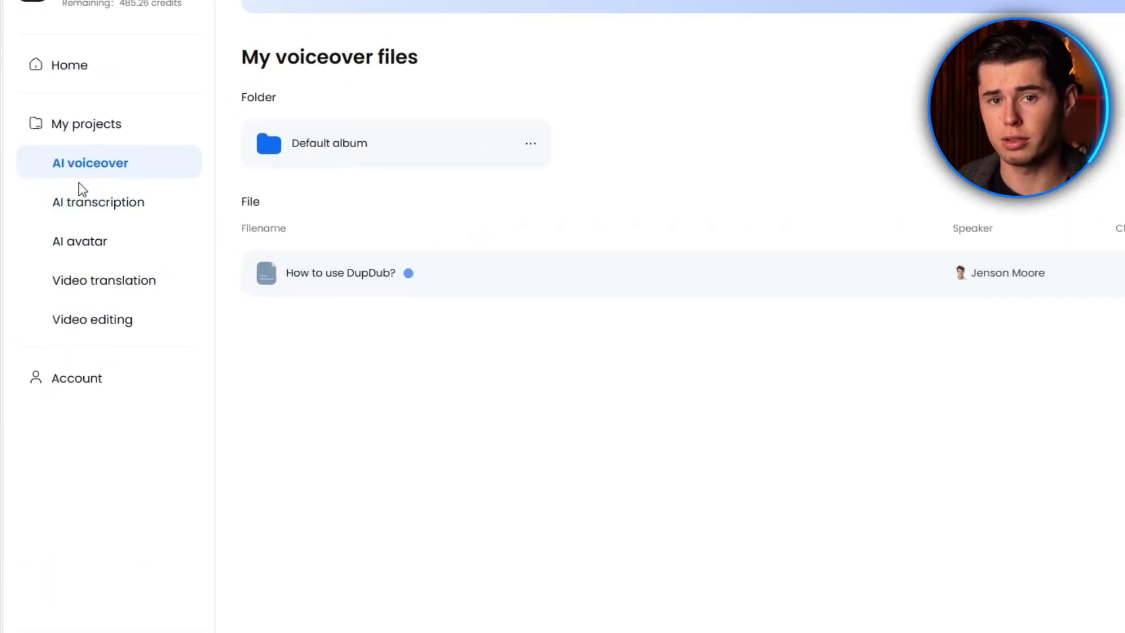
Open Video editing to list the five untitled saved videos, including the couple clip.
click(126, 324)
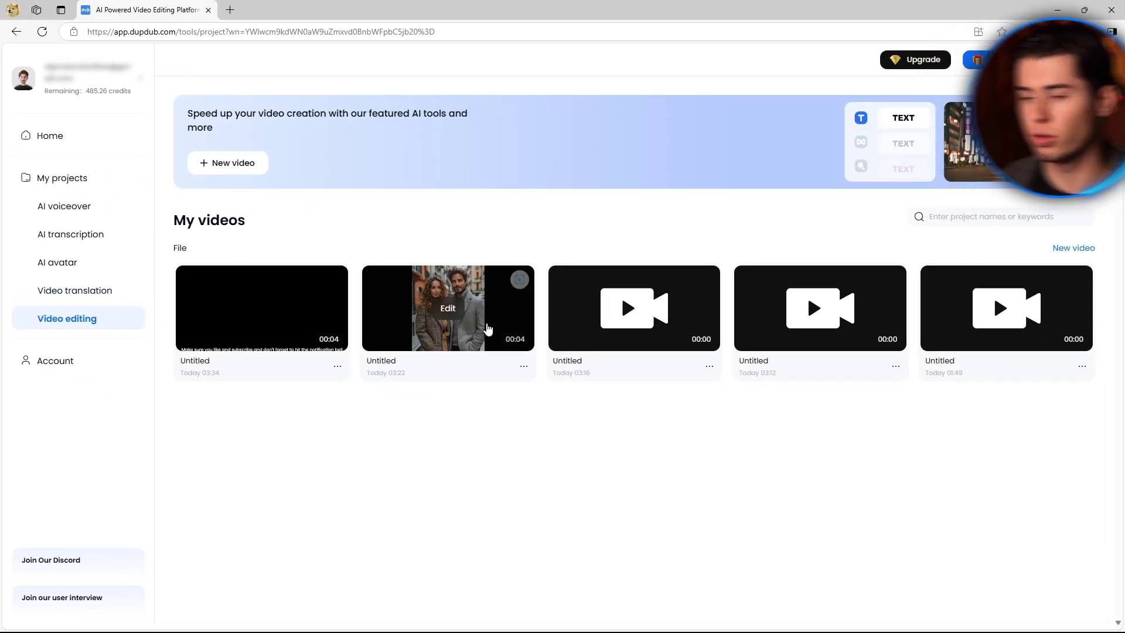